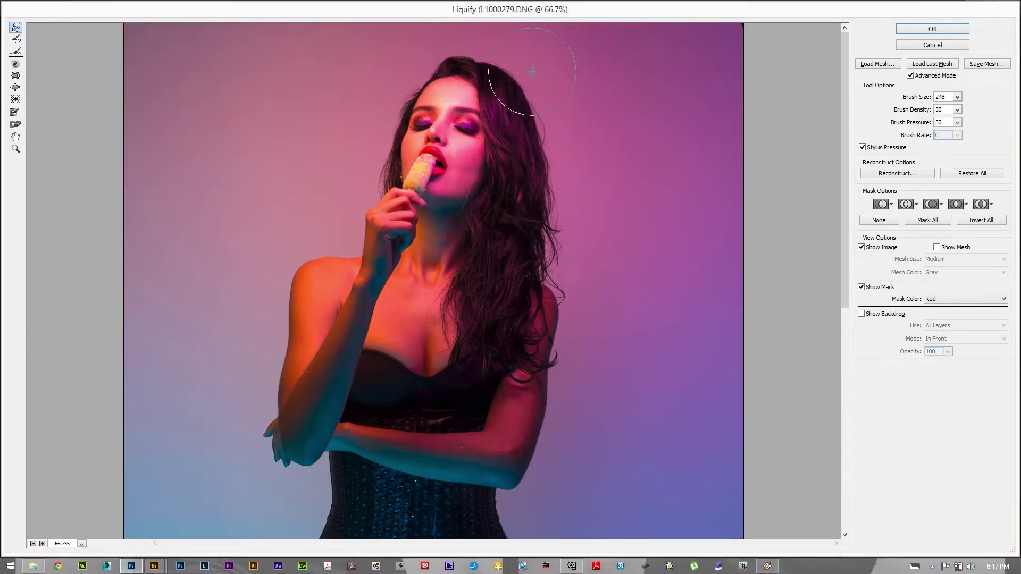
Zoom the Liquify preview out and save the liquify mesh to the Desktop folder
{"action": "key", "text": "z"}
{"action": "left_click", "coordinate": [564, 210], "text": "alt"}
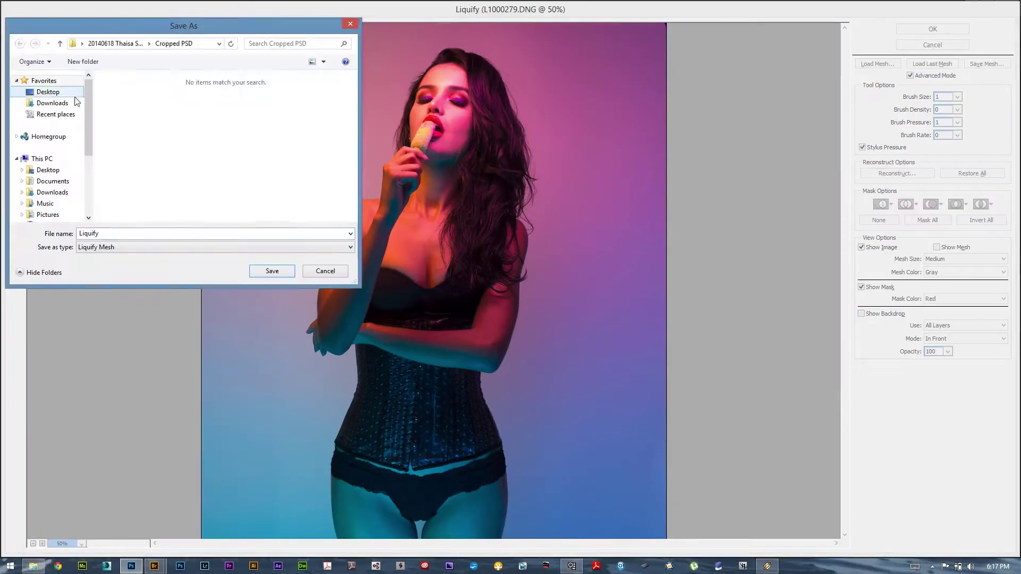
{"action": "left_click", "coordinate": [75, 96]}
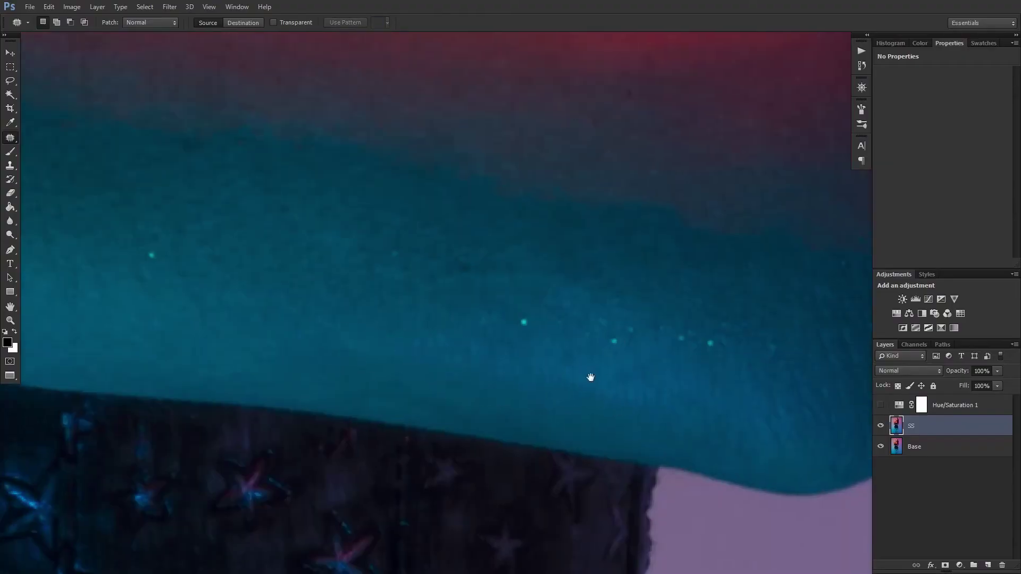
Patch two bright specks on the teal skin above the starred corset
{"action": "left_click_drag", "start_coordinate": [591, 377], "coordinate": [566, 399]}
{"action": "scroll", "coordinate": [529, 379], "scroll_direction": "up", "scroll_amount": 3}
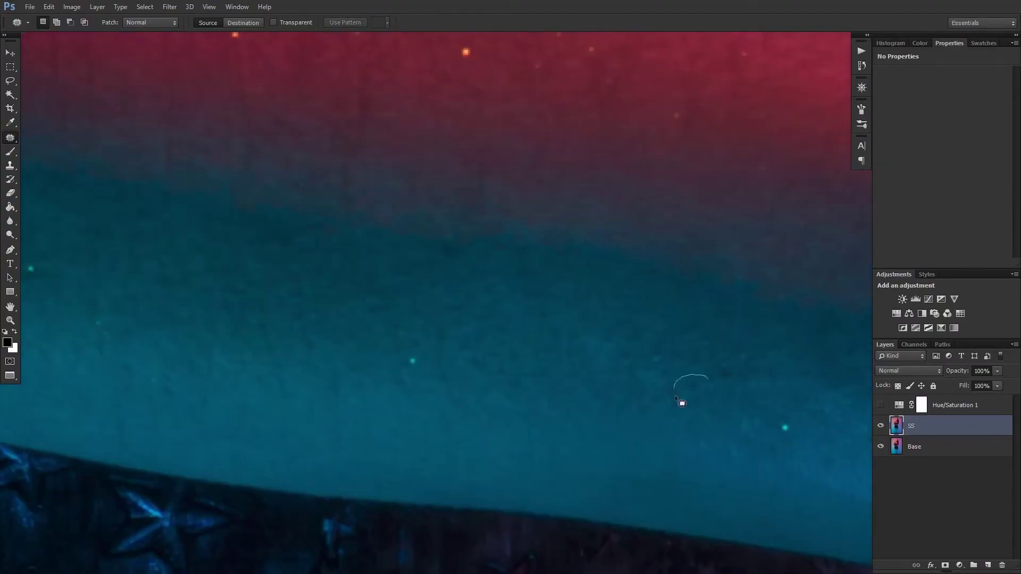
{"action": "scroll", "coordinate": [664, 393], "scroll_direction": "up", "scroll_amount": 5}
{"action": "scroll", "coordinate": [655, 369], "scroll_direction": "up", "scroll_amount": 5}
{"action": "scroll", "coordinate": [505, 349], "scroll_direction": "down", "scroll_amount": 5}
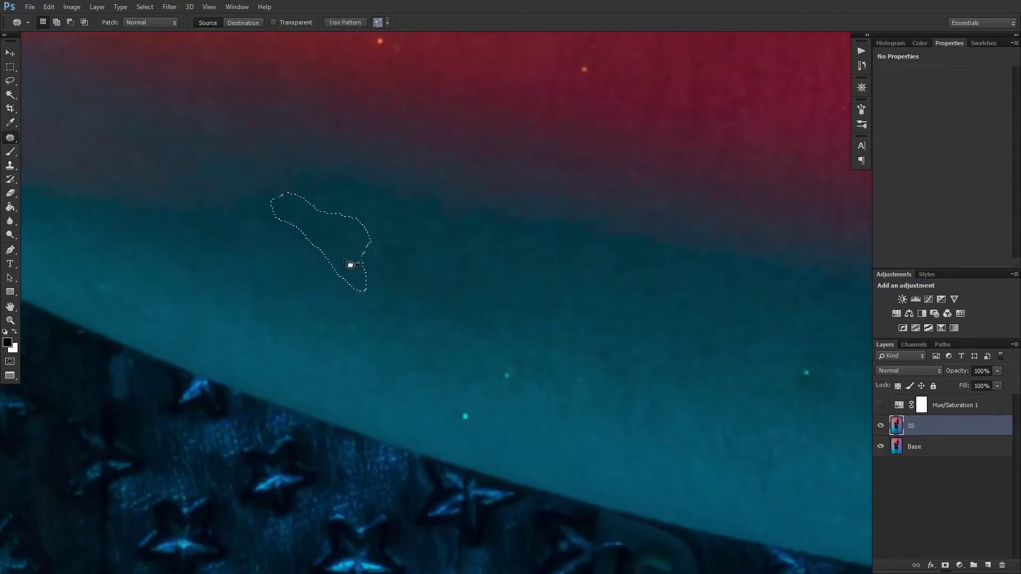
{"action": "scroll", "coordinate": [658, 348], "scroll_direction": "left", "scroll_amount": 5}
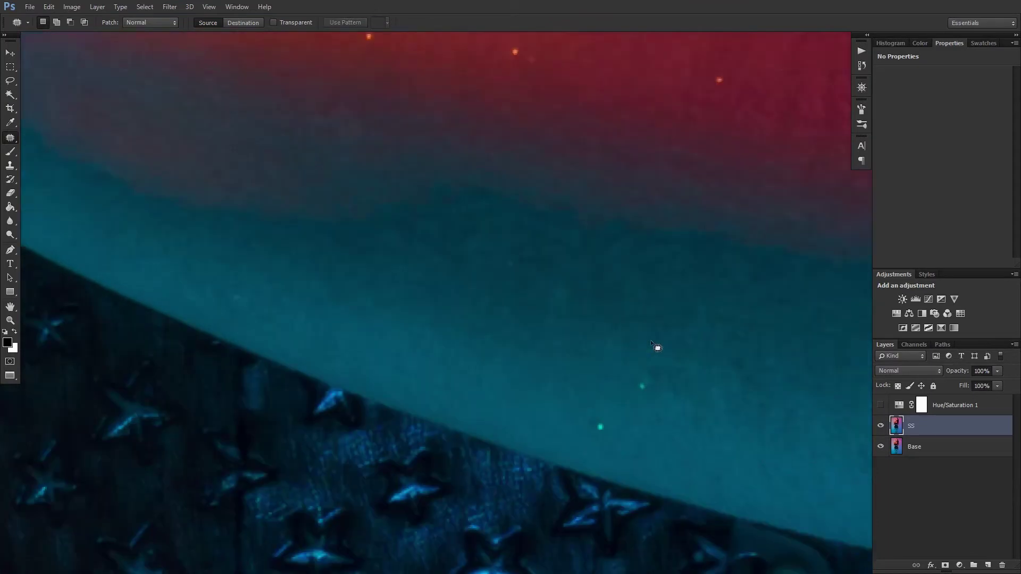
{"action": "scroll", "coordinate": [658, 348], "scroll_direction": "down", "scroll_amount": 3}
{"action": "scroll", "coordinate": [658, 348], "scroll_direction": "up", "scroll_amount": 3}
{"action": "mouse_move", "coordinate": [431, 409]}
{"action": "left_mouse_down"}
{"action": "mouse_move", "coordinate": [464, 444]}
{"action": "mouse_move", "coordinate": [533, 439]}
{"action": "left_mouse_up"}
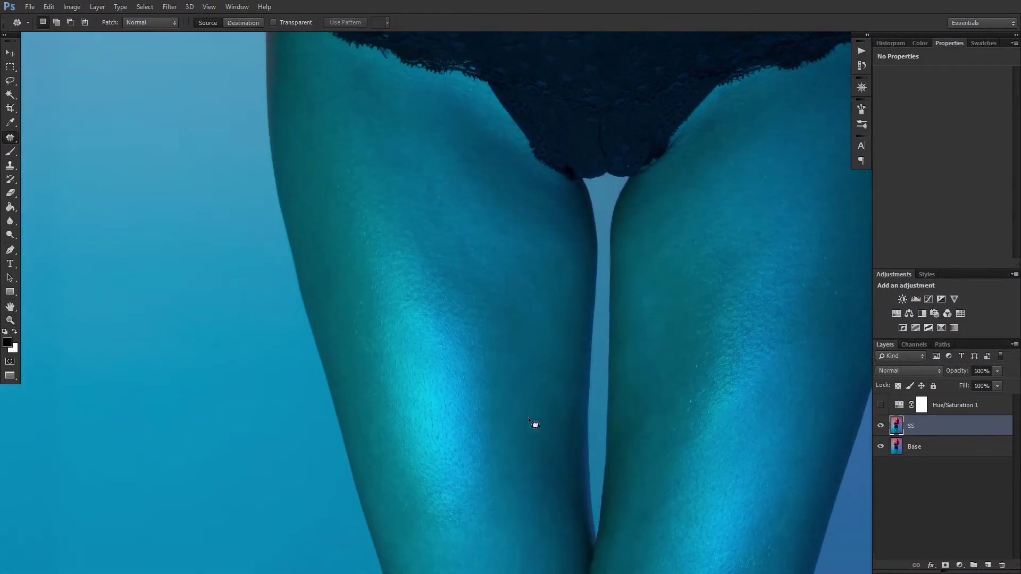
Patch a blemish on the right thigh onto clean skin and deselect
{"action": "left_click_drag", "start_coordinate": [534, 425], "coordinate": [502, 445]}
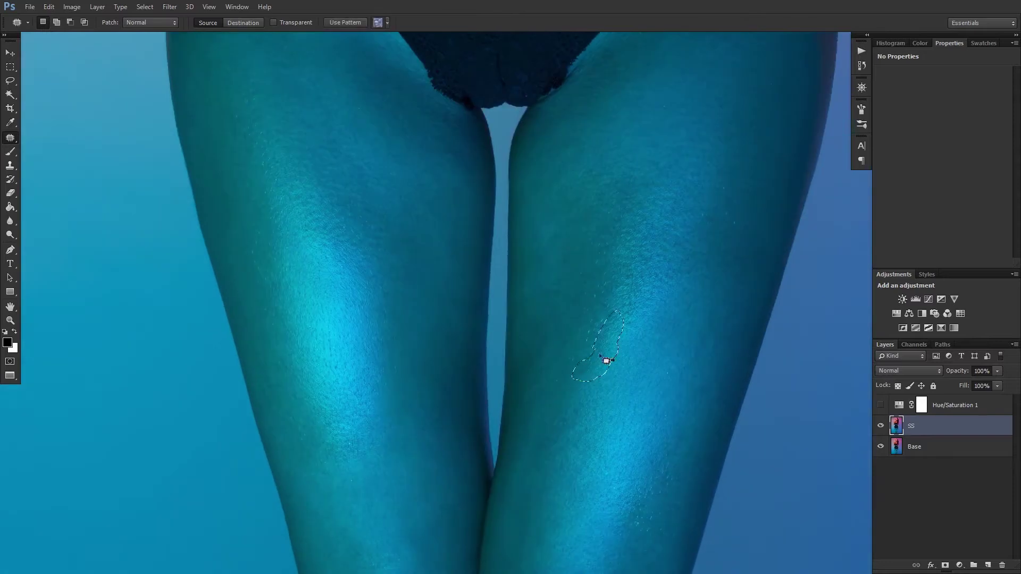
{"action": "left_click_drag", "start_coordinate": [607, 361], "coordinate": [645, 289]}
{"action": "key", "text": "ctrl+d"}
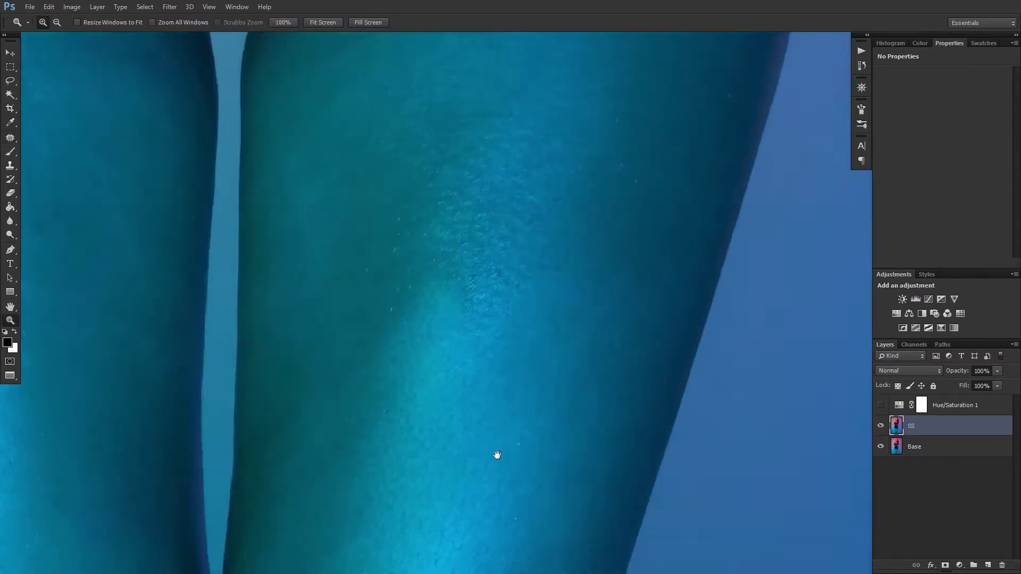
Zoom closer and outline several rough, uneven thigh areas for patching
{"action": "key", "text": "j"}
{"action": "left_click_drag", "start_coordinate": [458, 352], "coordinate": [377, 446]}
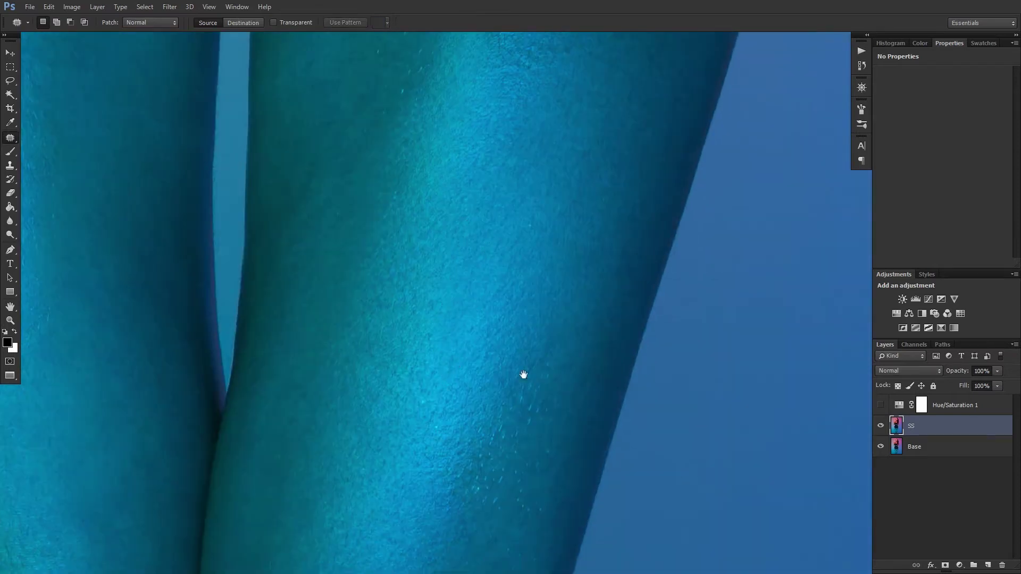
{"action": "left_click_drag", "start_coordinate": [558, 196], "coordinate": [566, 218]}
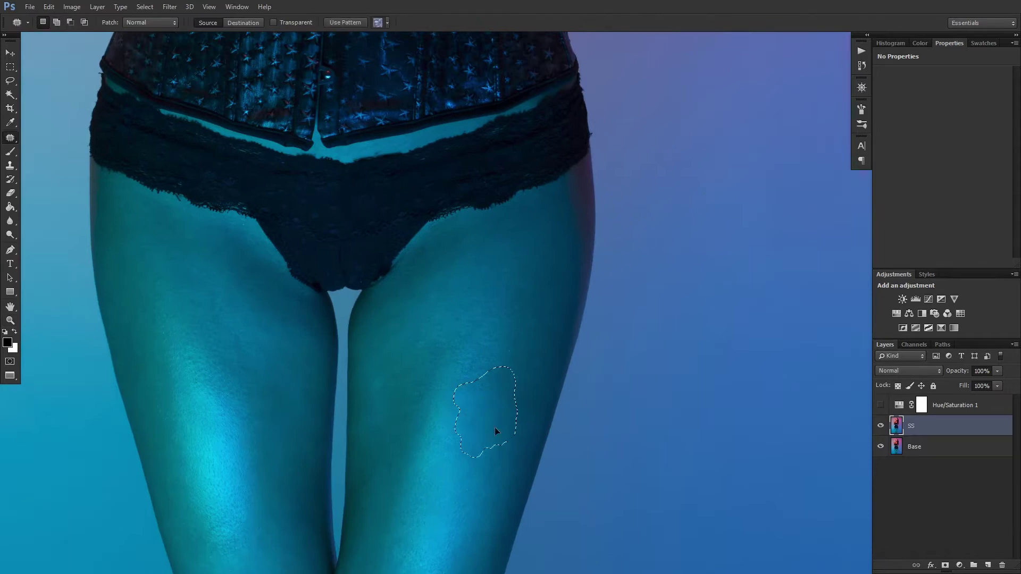
{"action": "left_click_drag", "start_coordinate": [487, 290], "coordinate": [437, 365]}
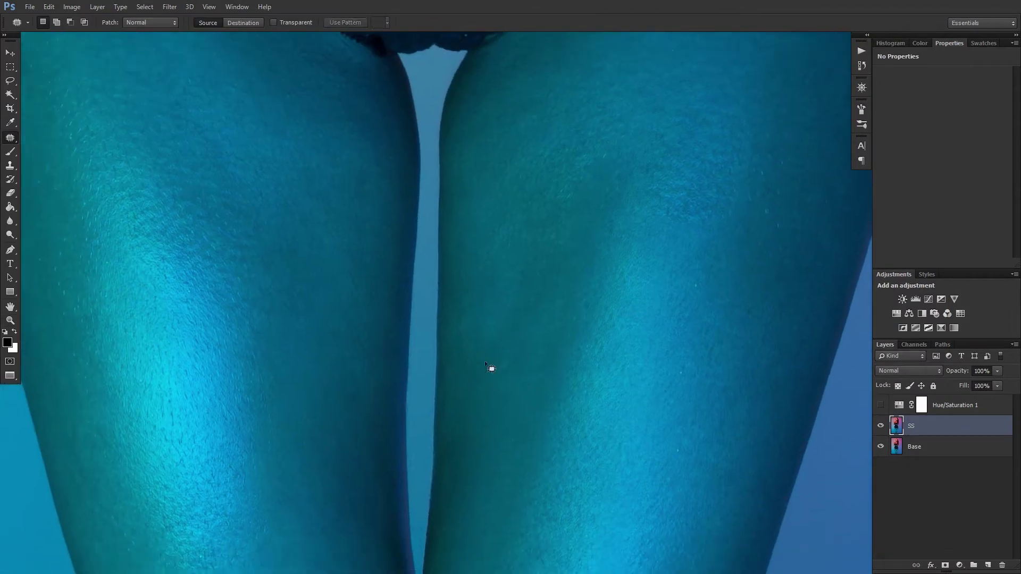
{"action": "left_click_drag", "start_coordinate": [511, 323], "coordinate": [527, 308]}
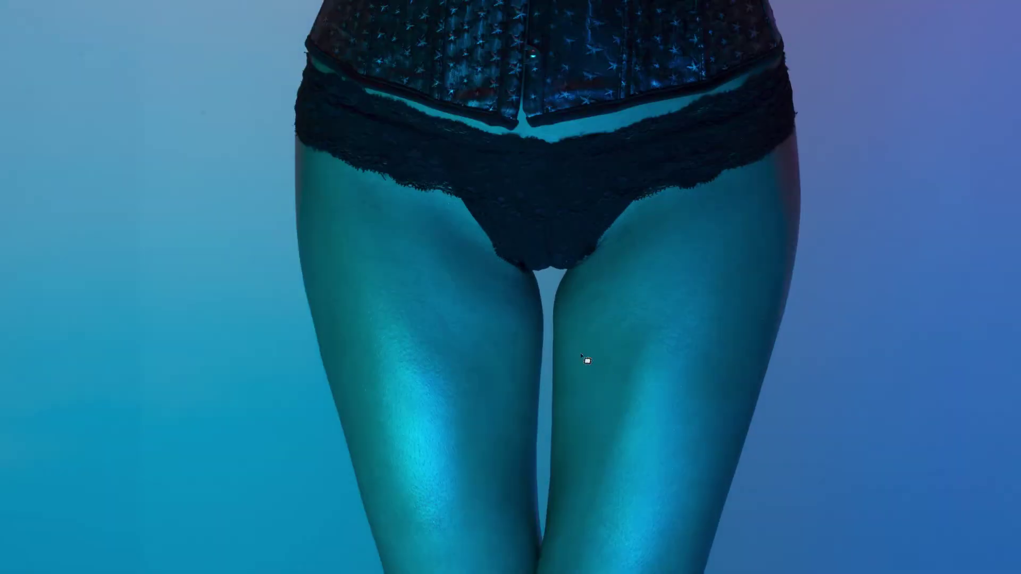
Patch the skin streak, darker patch and small blemishes on the inner right thigh
{"action": "left_click_drag", "start_coordinate": [580, 423], "coordinate": [625, 366]}
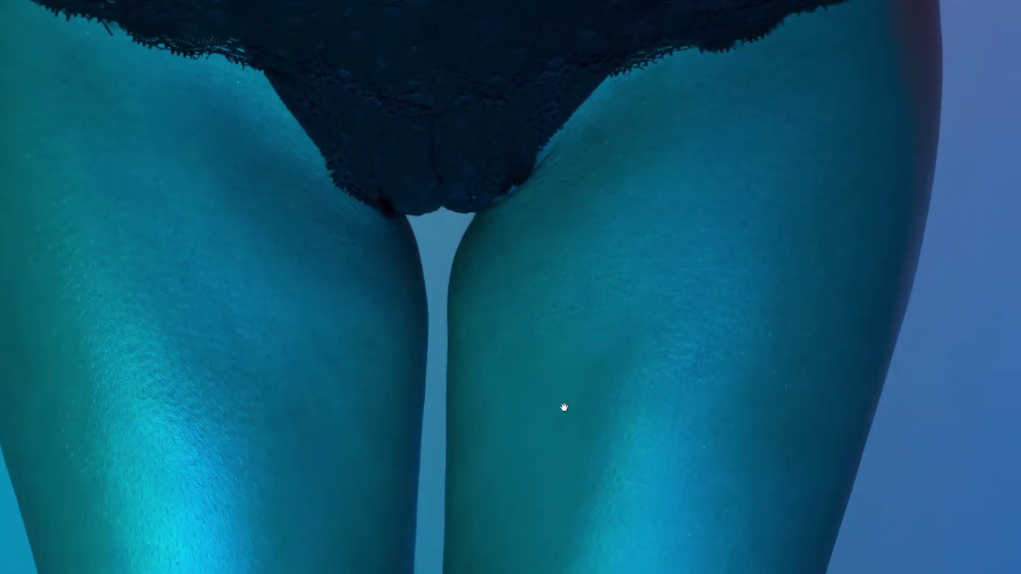
{"action": "mouse_move", "coordinate": [488, 422]}
{"action": "left_mouse_down"}
{"action": "mouse_move", "coordinate": [499, 444]}
{"action": "mouse_move", "coordinate": [594, 361]}
{"action": "left_mouse_up"}
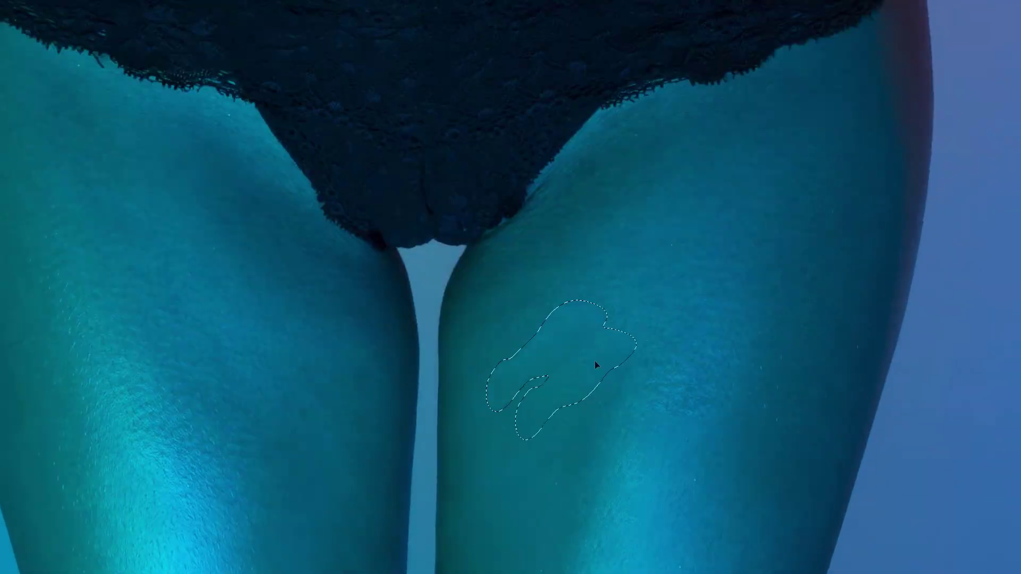
{"action": "key", "text": "ctrl+d"}
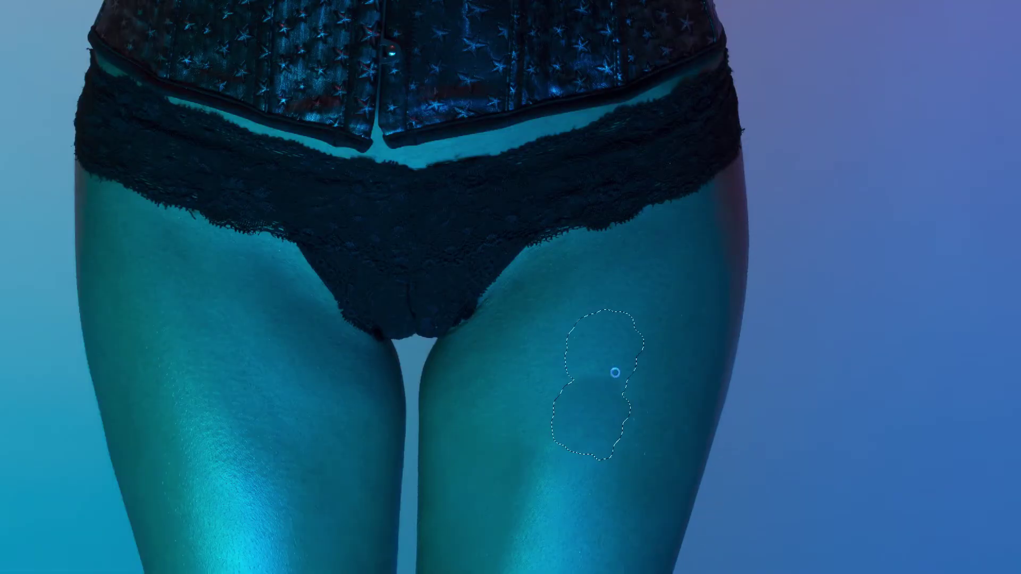
{"action": "key", "text": "ctrl+d"}
{"action": "left_click_drag", "start_coordinate": [482, 375], "coordinate": [445, 404]}
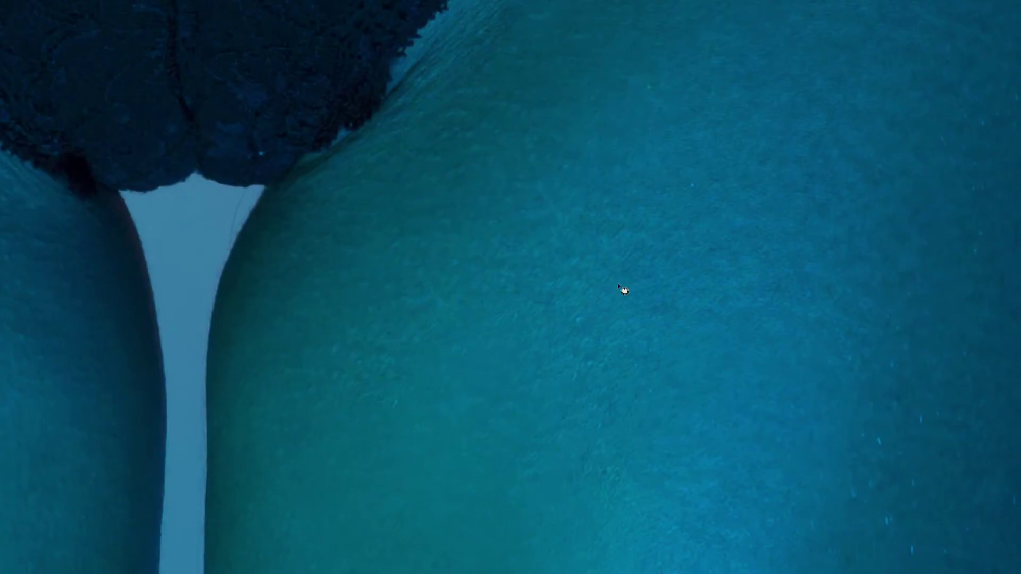
{"action": "mouse_move", "coordinate": [651, 350]}
{"action": "left_mouse_down"}
{"action": "mouse_move", "coordinate": [658, 355]}
{"action": "mouse_move", "coordinate": [505, 441]}
{"action": "mouse_move", "coordinate": [549, 303]}
{"action": "left_mouse_up"}
{"action": "left_click_drag", "start_coordinate": [392, 57], "coordinate": [493, 206]}
{"action": "left_click_drag", "start_coordinate": [414, 80], "coordinate": [426, 196]}
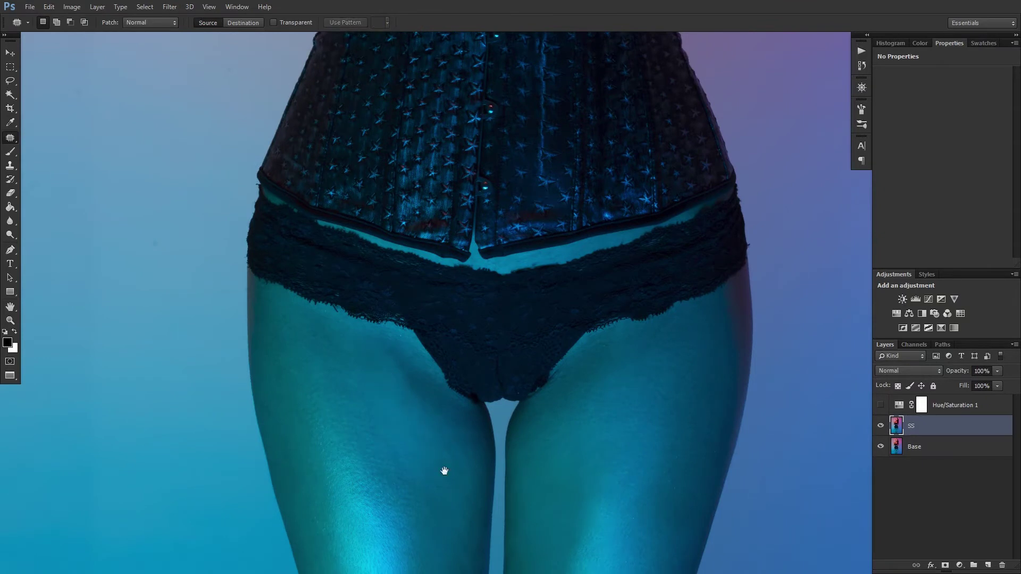
Patch a thigh blemish onto clean skin and deselect, then view both thighs
{"action": "left_click_drag", "start_coordinate": [409, 405], "coordinate": [391, 368]}
{"action": "left_click_drag", "start_coordinate": [439, 397], "coordinate": [473, 486]}
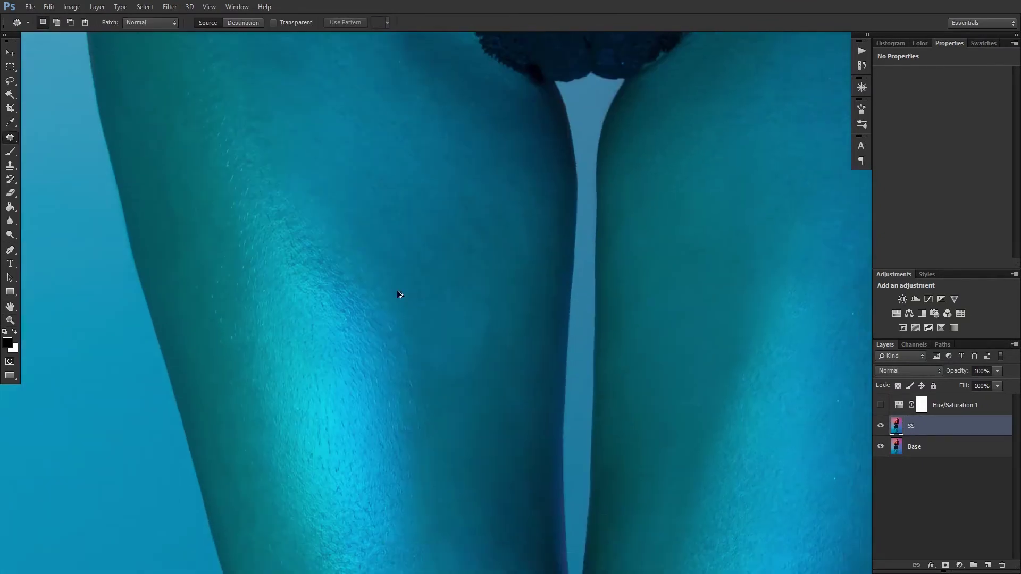
{"action": "mouse_move", "coordinate": [420, 410]}
{"action": "left_mouse_down"}
{"action": "mouse_move", "coordinate": [479, 349]}
{"action": "mouse_move", "coordinate": [479, 188]}
{"action": "left_mouse_up"}
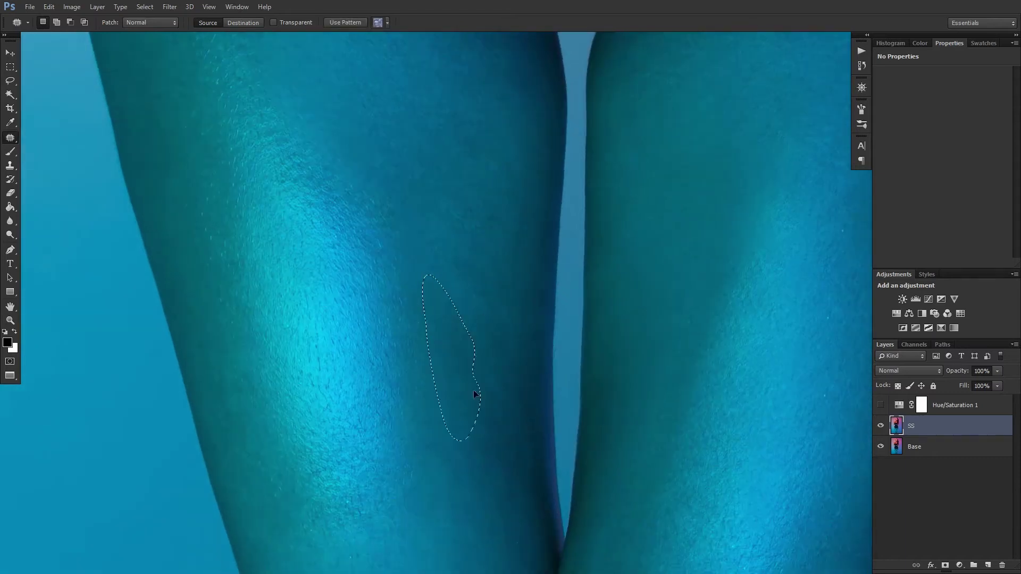
{"action": "key", "text": "z"}
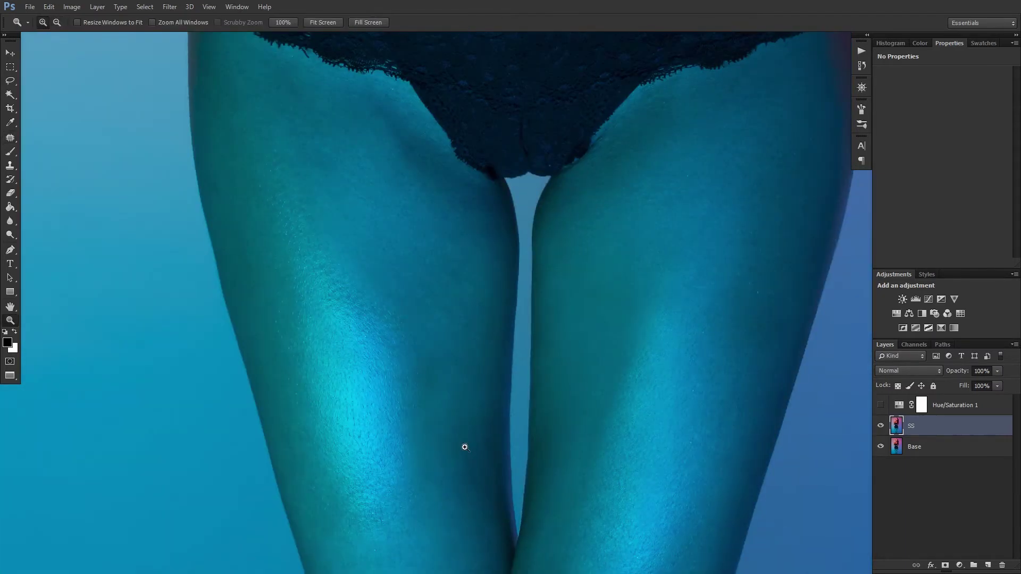
{"action": "key", "text": "ctrl+d"}
{"action": "key", "text": "z"}
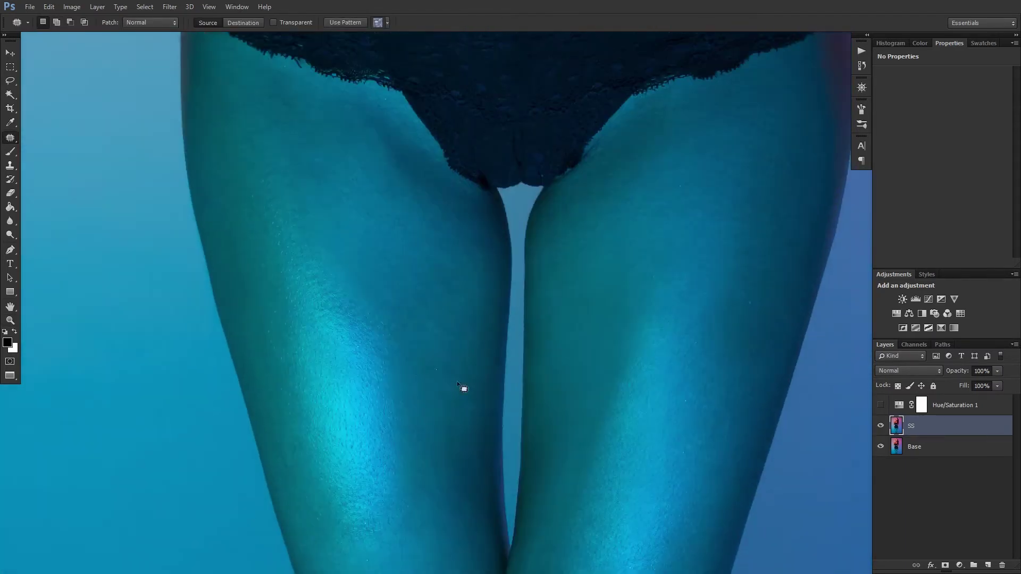
{"action": "left_click", "coordinate": [446, 402], "text": "alt"}
Outline blemishes and uneven skin on the left hip and small left-thigh spots for patching
{"action": "key", "text": "j"}
{"action": "left_click_drag", "start_coordinate": [345, 413], "coordinate": [324, 405]}
{"action": "left_click_drag", "start_coordinate": [305, 367], "coordinate": [321, 352]}
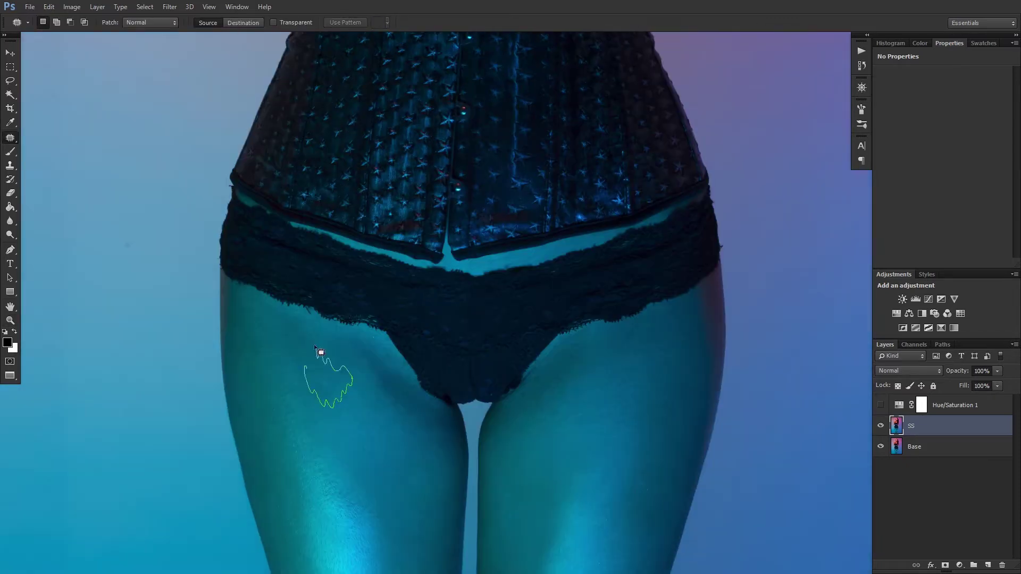
{"action": "scroll", "coordinate": [338, 405], "scroll_direction": "up", "scroll_amount": 4}
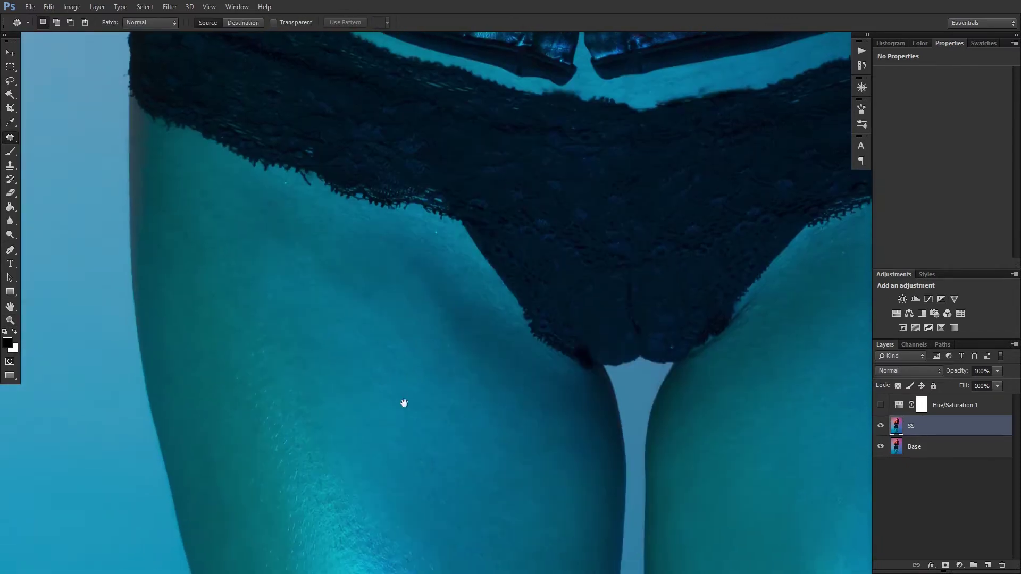
{"action": "left_click_drag", "start_coordinate": [468, 395], "coordinate": [450, 420]}
{"action": "scroll", "coordinate": [460, 420], "scroll_direction": "down", "scroll_amount": 3}
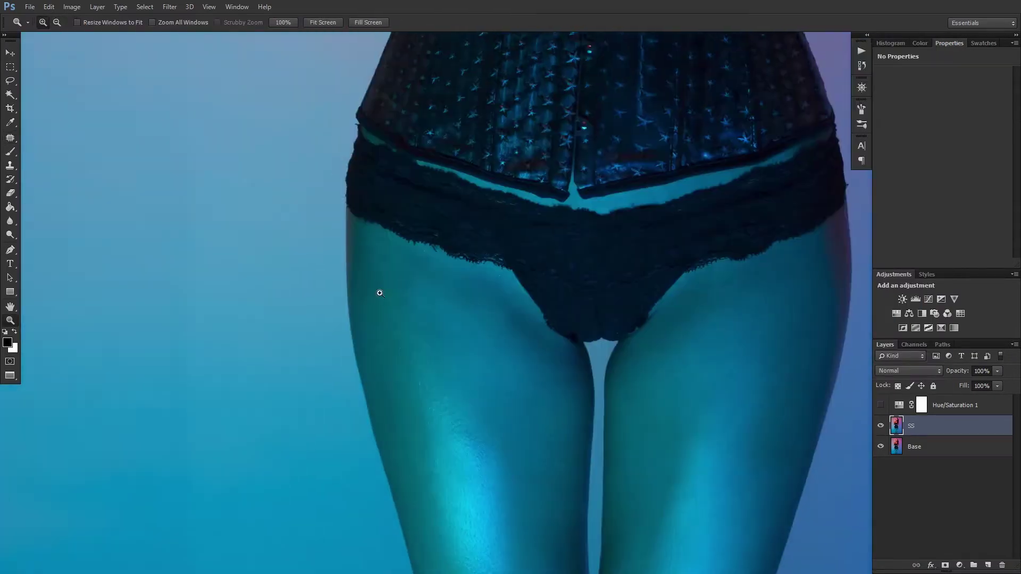
{"action": "scroll", "coordinate": [378, 292], "scroll_direction": "up", "scroll_amount": 5}
{"action": "left_click_drag", "start_coordinate": [466, 319], "coordinate": [491, 366]}
{"action": "left_click", "coordinate": [504, 446]}
Deselect and outline two more small blemishes on the left thigh
{"action": "scroll", "coordinate": [420, 345], "scroll_direction": "up", "scroll_amount": 2}
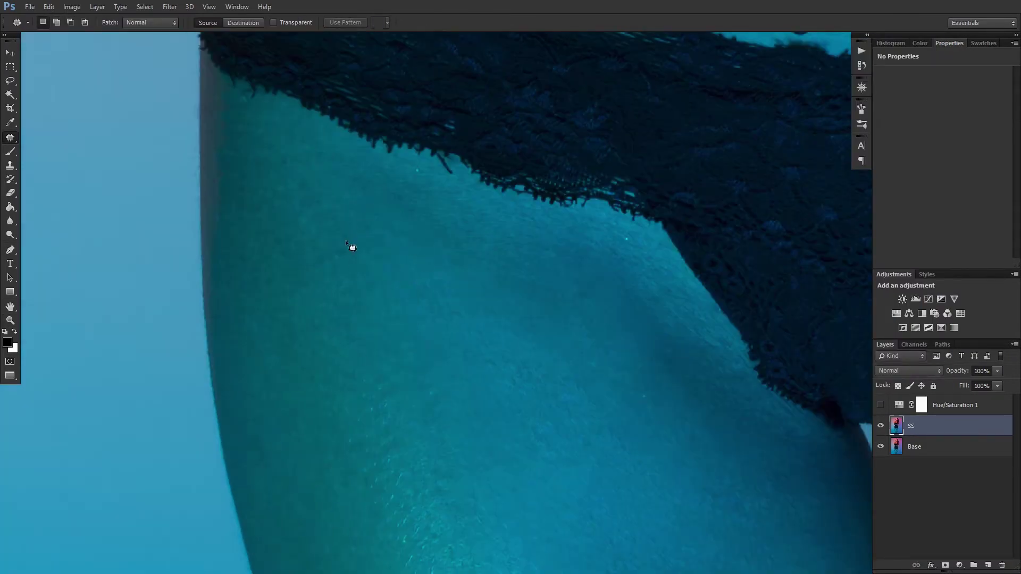
{"action": "scroll", "coordinate": [351, 247], "scroll_direction": "down", "scroll_amount": 2}
{"action": "scroll", "coordinate": [417, 426], "scroll_direction": "down", "scroll_amount": 1}
{"action": "scroll", "coordinate": [512, 391], "scroll_direction": "down", "scroll_amount": 3}
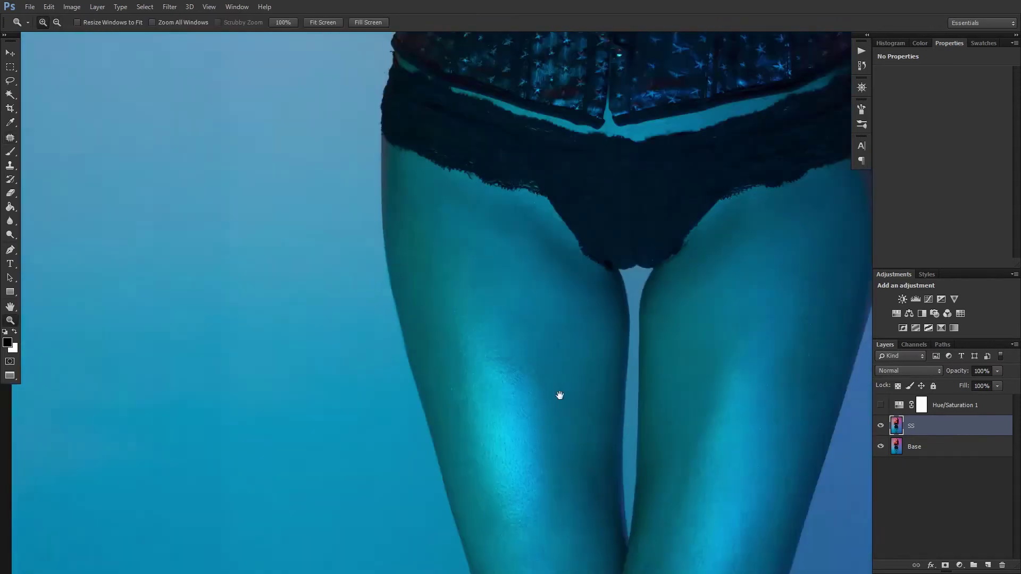
{"action": "key", "text": "ctrl+d"}
{"action": "left_click_drag", "start_coordinate": [412, 358], "coordinate": [391, 376]}
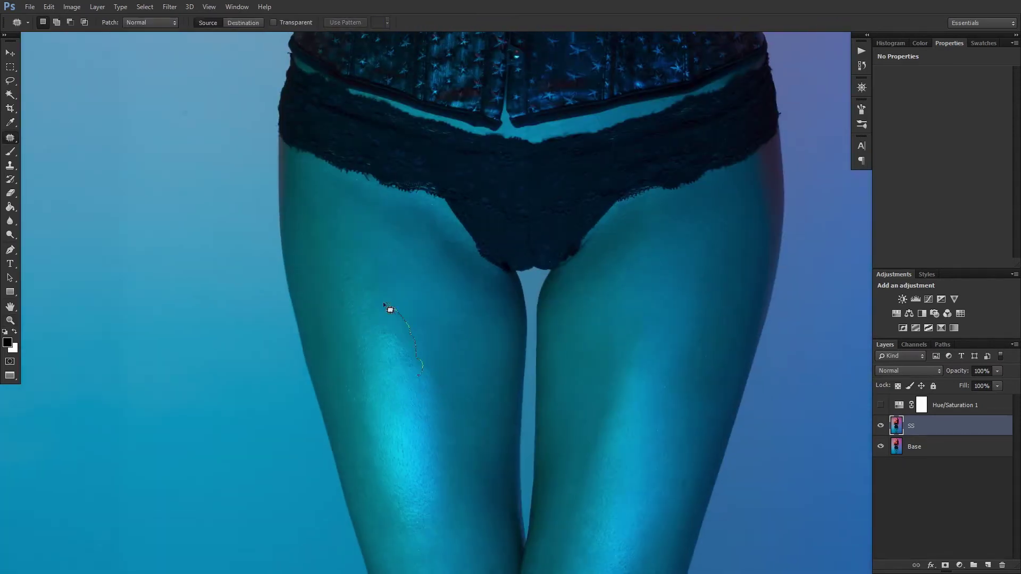
{"action": "scroll", "coordinate": [417, 367], "scroll_direction": "up", "scroll_amount": 5}
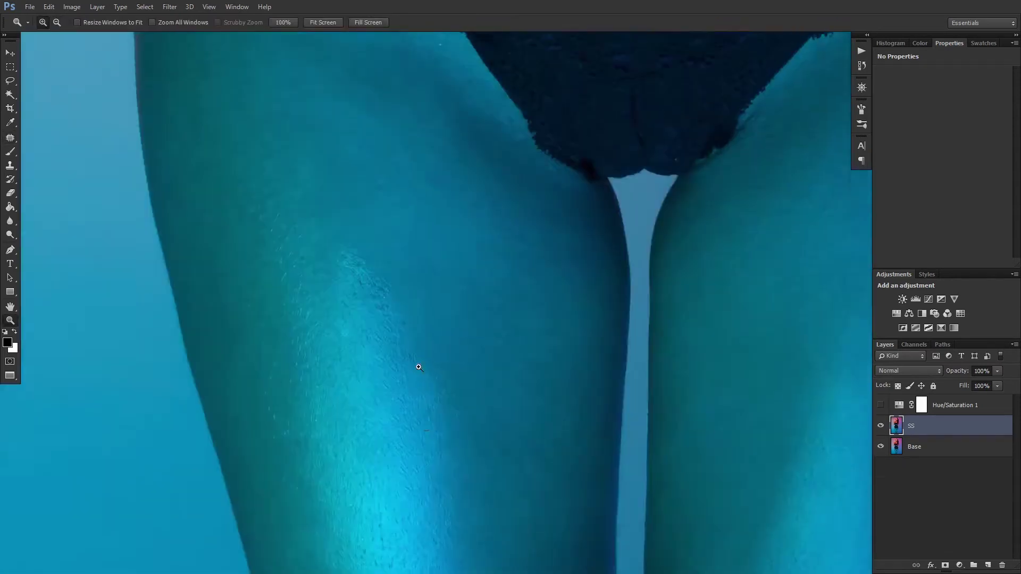
{"action": "mouse_move", "coordinate": [380, 227]}
{"action": "left_mouse_down"}
{"action": "mouse_move", "coordinate": [404, 277]}
{"action": "mouse_move", "coordinate": [339, 349]}
{"action": "left_mouse_up"}
{"action": "scroll", "coordinate": [373, 319], "scroll_direction": "down", "scroll_amount": 3}
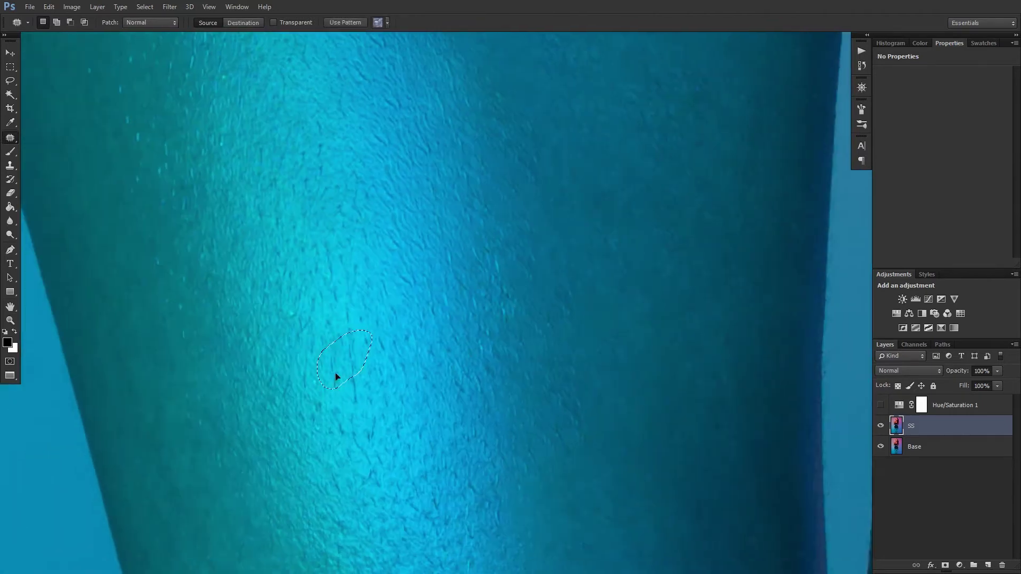
Outline one more left-thigh skin blemish for patching and check the result
{"action": "scroll", "coordinate": [379, 363], "scroll_direction": "up", "scroll_amount": 3}
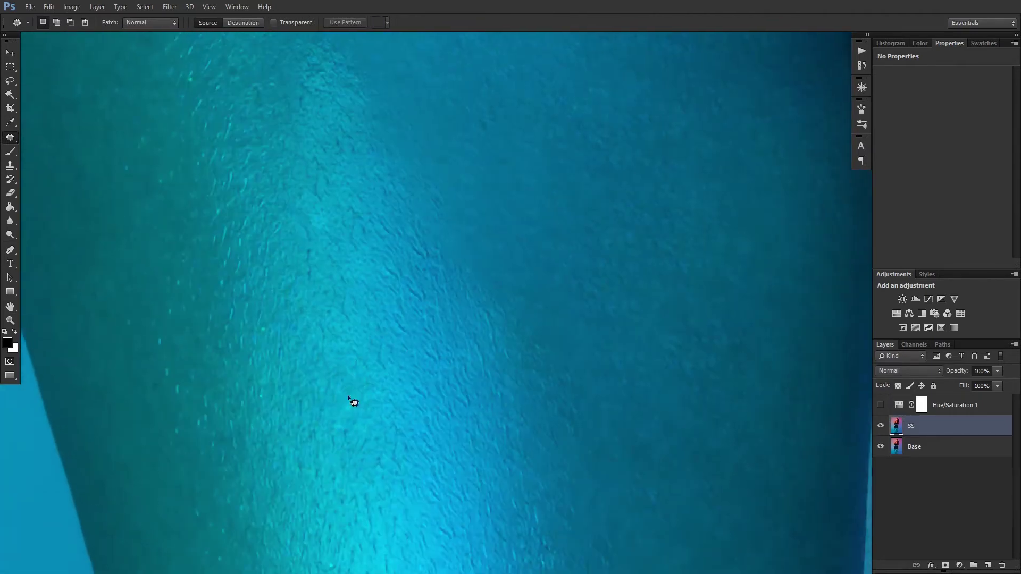
{"action": "left_click_drag", "start_coordinate": [349, 397], "coordinate": [329, 287]}
{"action": "scroll", "coordinate": [388, 474], "scroll_direction": "down", "scroll_amount": 2}
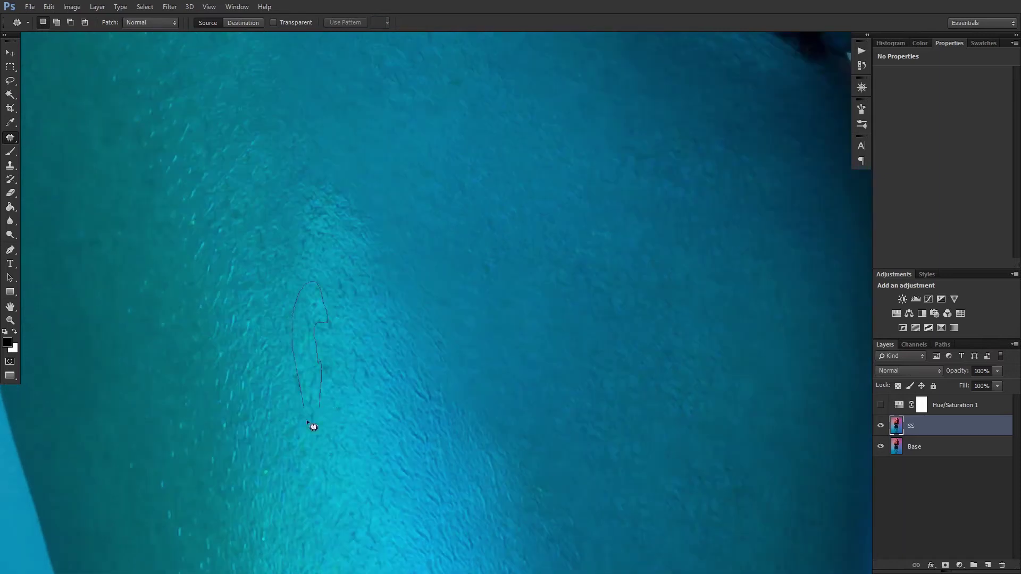
{"action": "scroll", "coordinate": [312, 424], "scroll_direction": "down", "scroll_amount": 3}
{"action": "scroll", "coordinate": [373, 352], "scroll_direction": "up", "scroll_amount": 3}
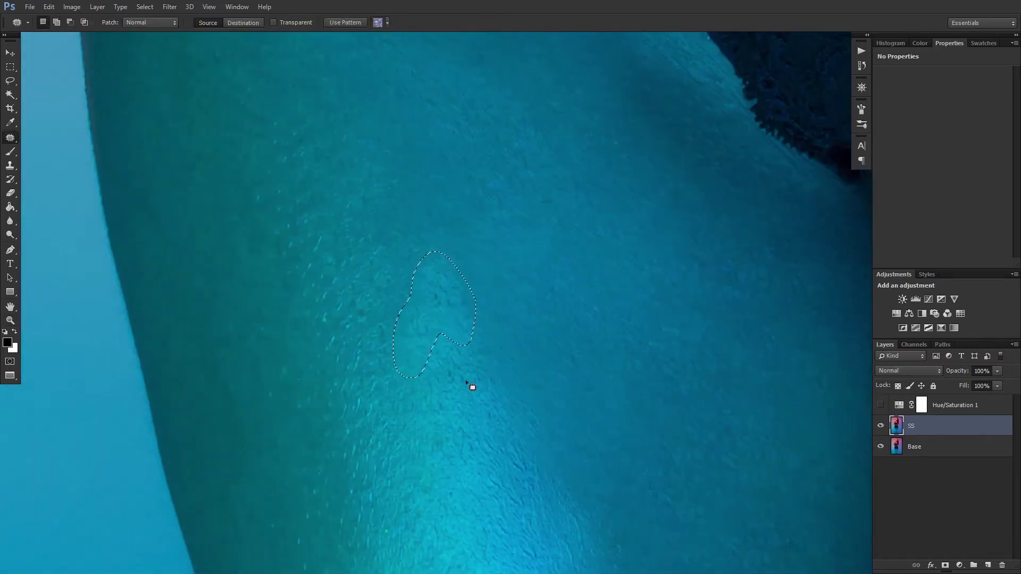
{"action": "scroll", "coordinate": [473, 388], "scroll_direction": "down", "scroll_amount": 3}
{"action": "scroll", "coordinate": [439, 333], "scroll_direction": "down", "scroll_amount": 2}
{"action": "scroll", "coordinate": [392, 340], "scroll_direction": "up", "scroll_amount": 4}
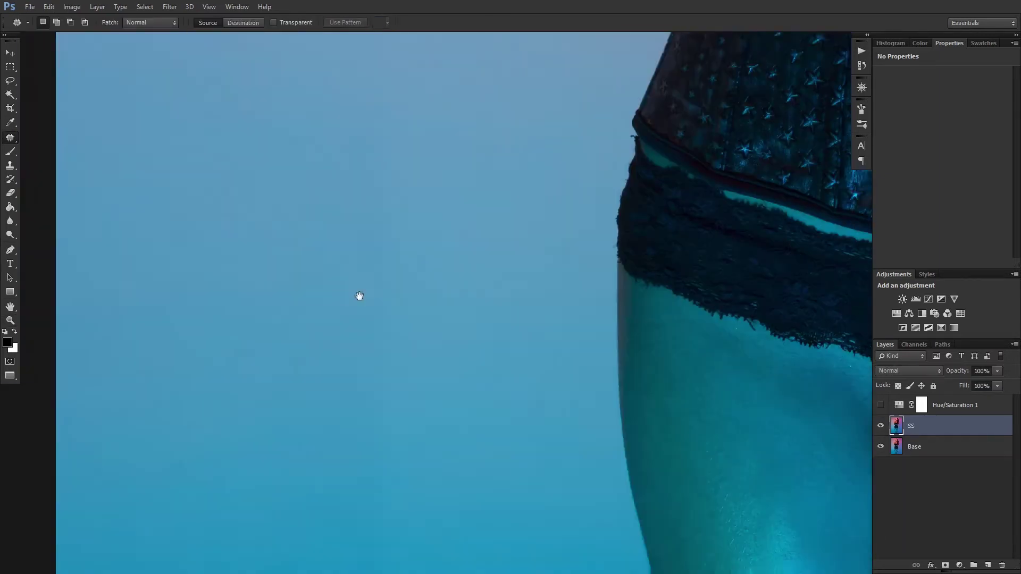
Fit the image and patch a tall narrow backdrop strip left of the model
{"action": "key", "text": "ctrl+0"}
{"action": "key", "text": "m"}
{"action": "left_click_drag", "start_coordinate": [360, 139], "coordinate": [375, 462]}
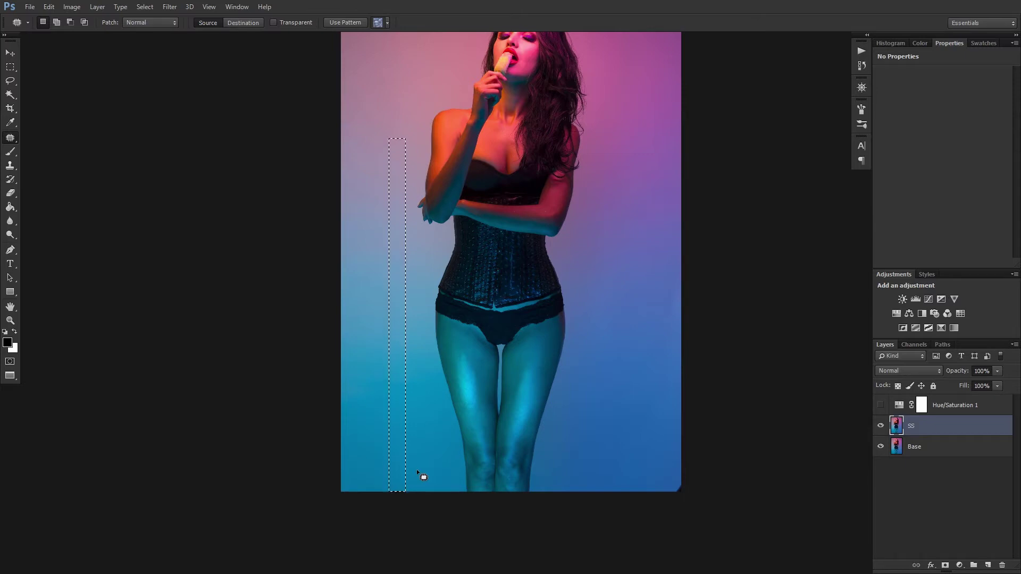
{"action": "key", "text": "ctrl+d"}
Inspect the backdrop, hair and arm in full-screen mode with the interface hidden
{"action": "scroll", "coordinate": [490, 329], "scroll_direction": "up", "scroll_amount": 5}
{"action": "left_click_drag", "start_coordinate": [680, 358], "coordinate": [485, 290]}
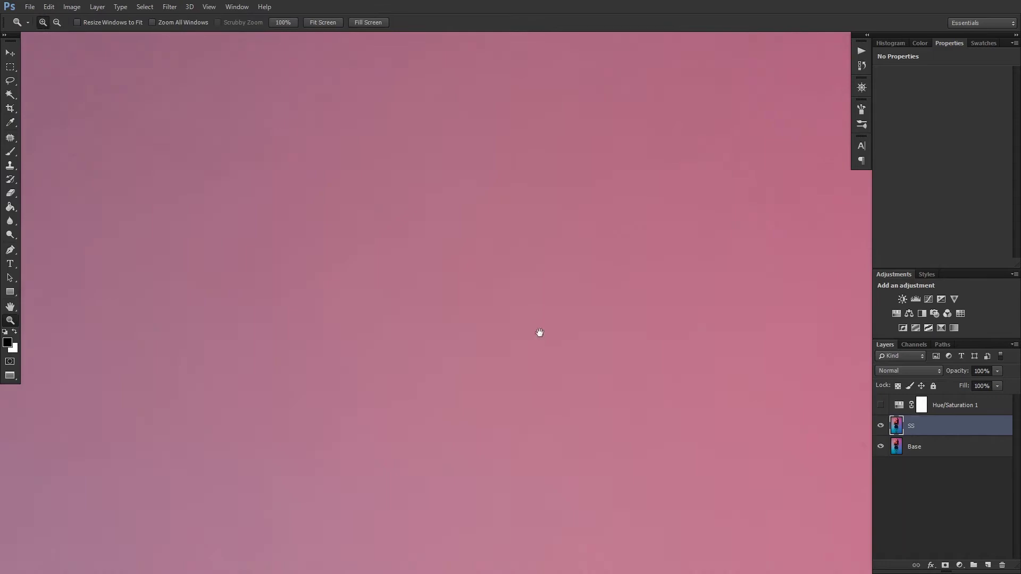
{"action": "mouse_move", "coordinate": [540, 333]}
{"action": "left_mouse_down"}
{"action": "mouse_move", "coordinate": [452, 276]}
{"action": "mouse_move", "coordinate": [636, 127]}
{"action": "left_mouse_up"}
{"action": "key", "text": "f"}
{"action": "mouse_move", "coordinate": [688, 419]}
{"action": "left_mouse_down"}
{"action": "mouse_move", "coordinate": [709, 312]}
{"action": "mouse_move", "coordinate": [759, 244]}
{"action": "mouse_move", "coordinate": [585, 152]}
{"action": "left_mouse_up"}
{"action": "mouse_move", "coordinate": [718, 208]}
{"action": "left_mouse_down"}
{"action": "mouse_move", "coordinate": [499, 404]}
{"action": "mouse_move", "coordinate": [433, 337]}
{"action": "mouse_move", "coordinate": [475, 319]}
{"action": "left_mouse_up"}
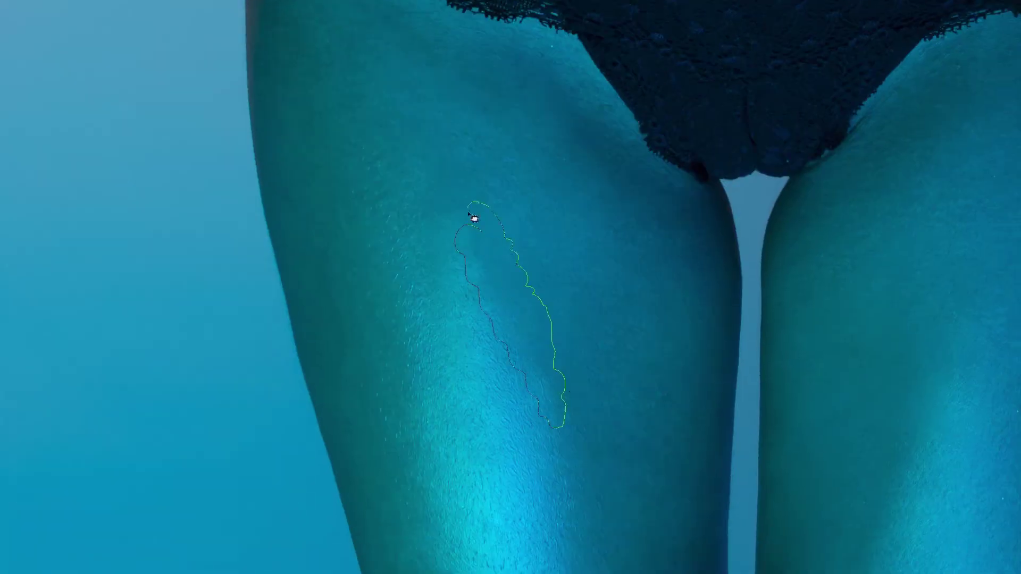
Patch a blemish on the upper thigh onto clean skin
{"action": "left_click_drag", "start_coordinate": [474, 219], "coordinate": [476, 225]}
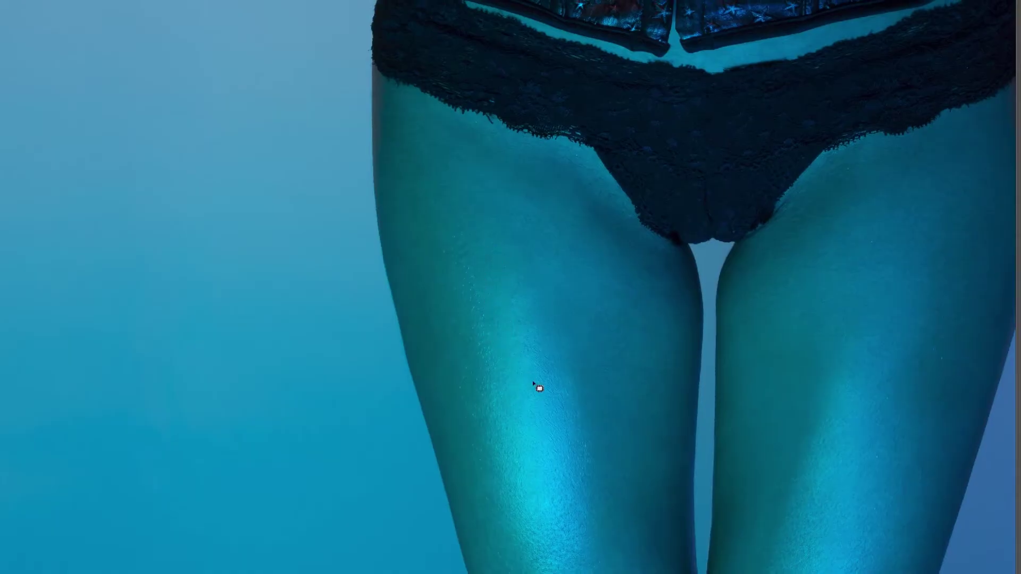
{"action": "left_click_drag", "start_coordinate": [539, 389], "coordinate": [476, 240]}
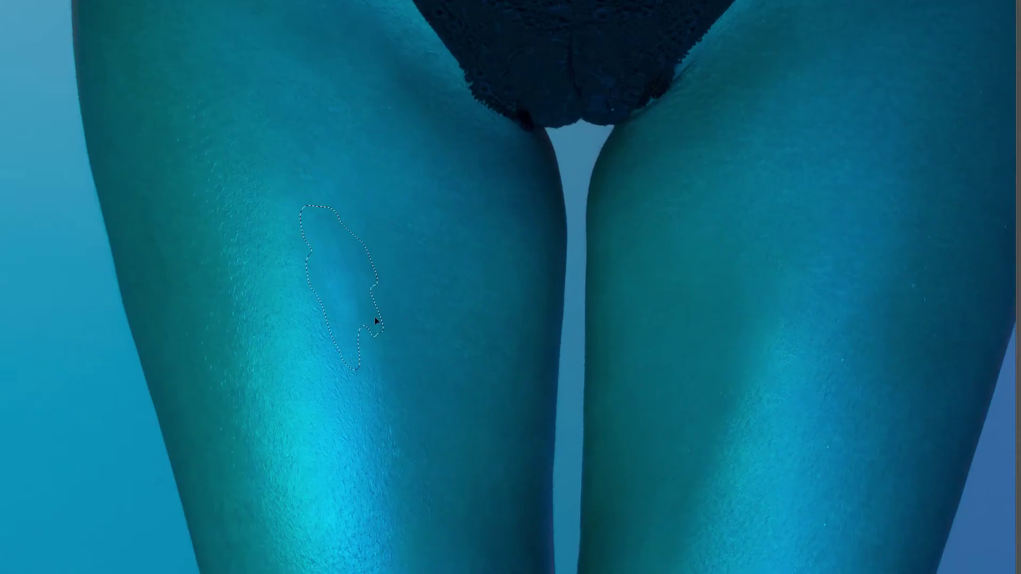
{"action": "left_click_drag", "start_coordinate": [374, 319], "coordinate": [337, 244]}
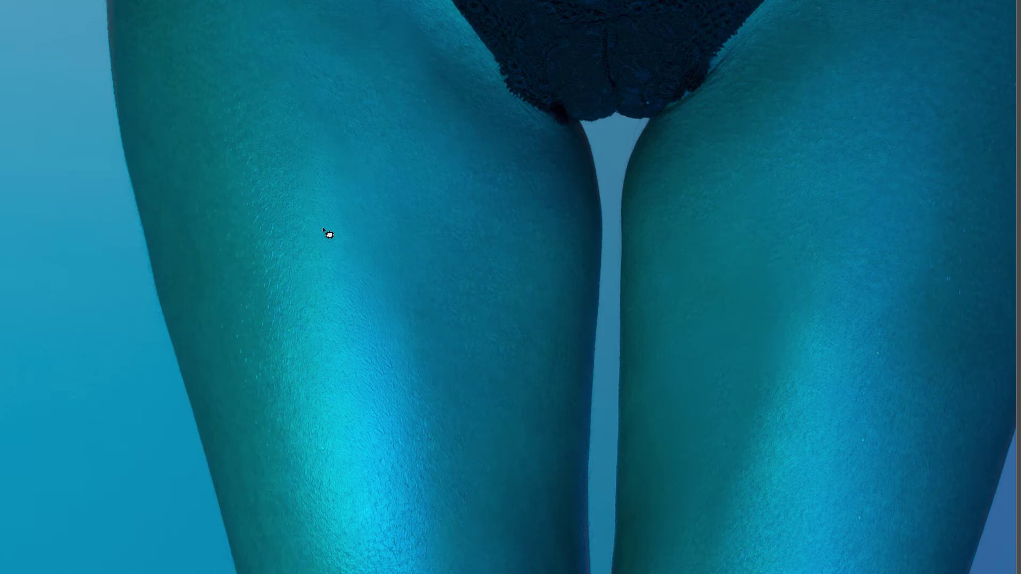
{"action": "scroll", "coordinate": [588, 276], "scroll_direction": "down", "scroll_amount": 3}
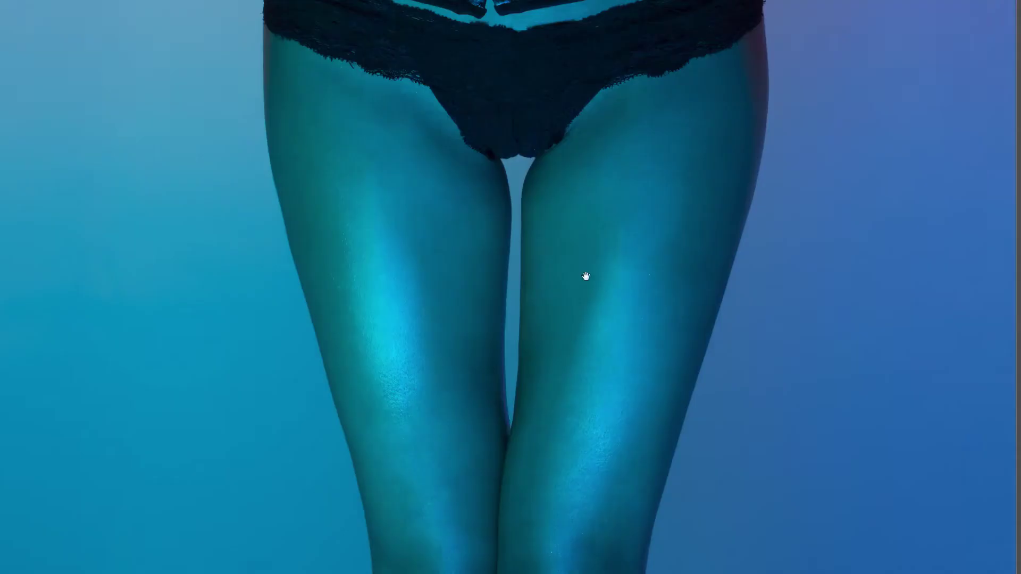
Bring back the panels and menus and deselect the finished thigh patch
{"action": "key", "text": "shift+f"}
{"action": "scroll", "coordinate": [433, 342], "scroll_direction": "down", "scroll_amount": 2}
{"action": "scroll", "coordinate": [403, 354], "scroll_direction": "up", "scroll_amount": 2}
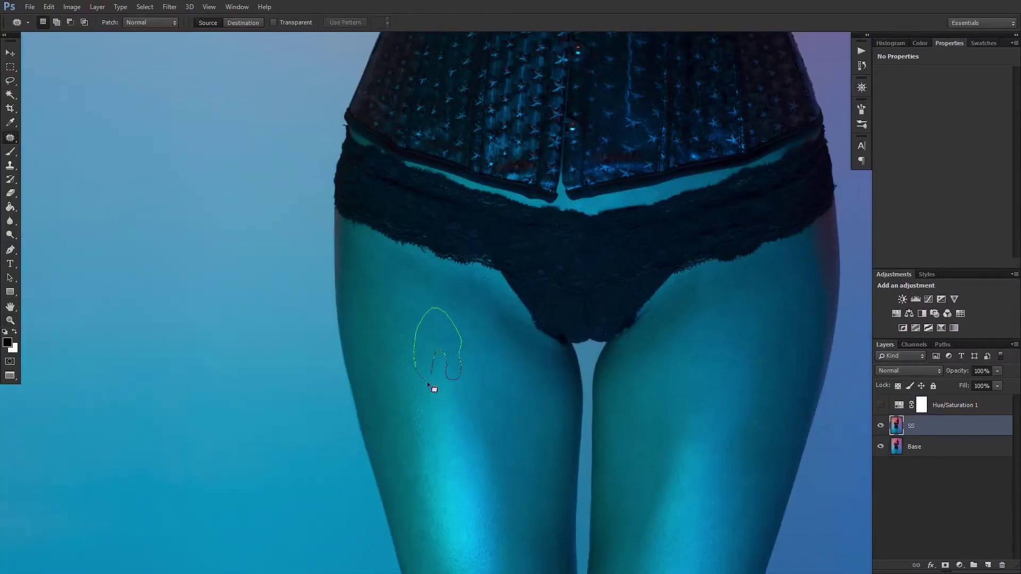
{"action": "scroll", "coordinate": [460, 348], "scroll_direction": "down", "scroll_amount": 1}
{"action": "scroll", "coordinate": [444, 383], "scroll_direction": "up", "scroll_amount": 2}
{"action": "scroll", "coordinate": [431, 396], "scroll_direction": "up", "scroll_amount": 2}
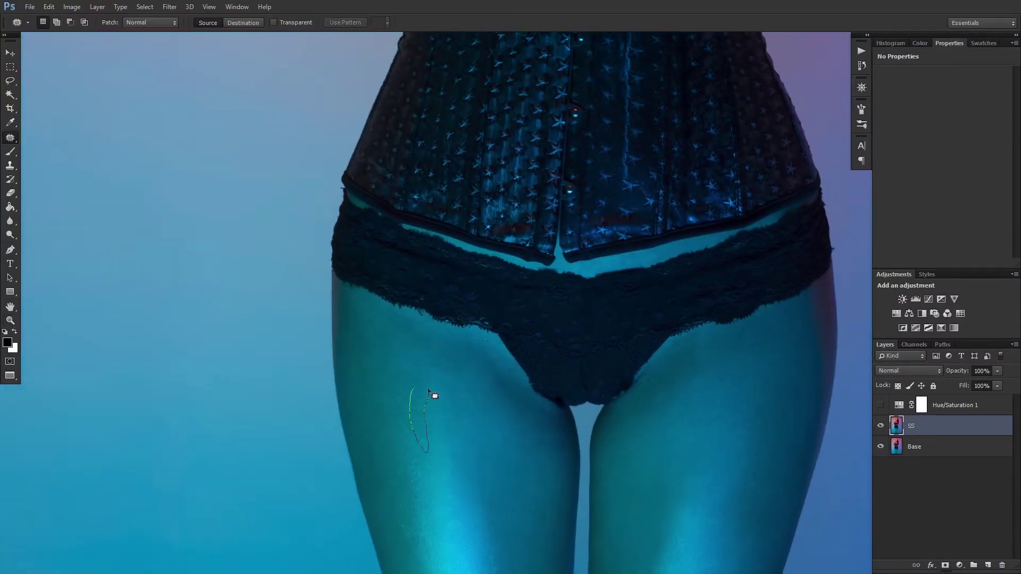
{"action": "scroll", "coordinate": [420, 420], "scroll_direction": "up", "scroll_amount": 1}
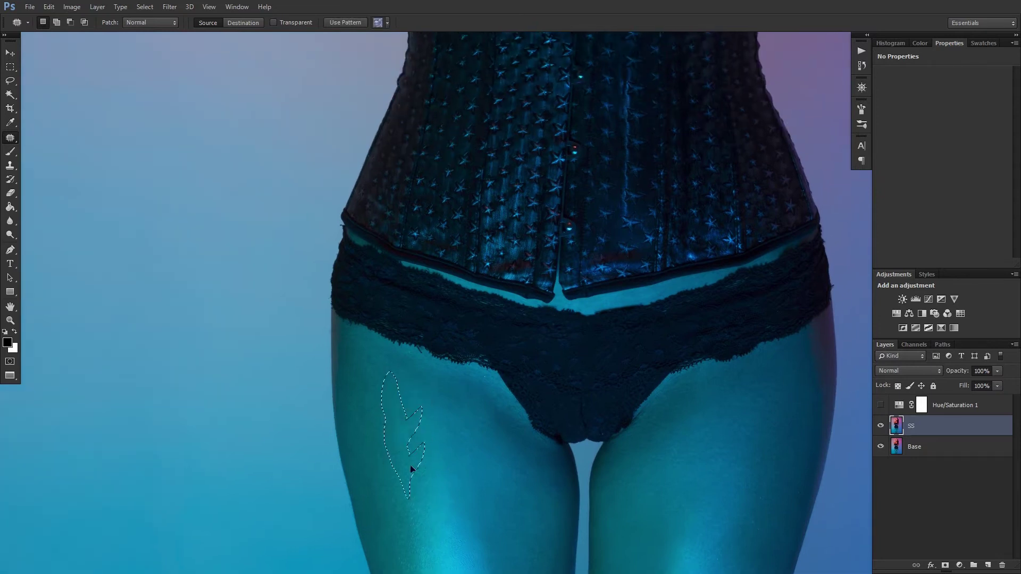
{"action": "key", "text": "ctrl+d"}
Clear the patch selection and zoom in tightly on the right thigh
{"action": "scroll", "coordinate": [436, 464], "scroll_direction": "down", "scroll_amount": 3}
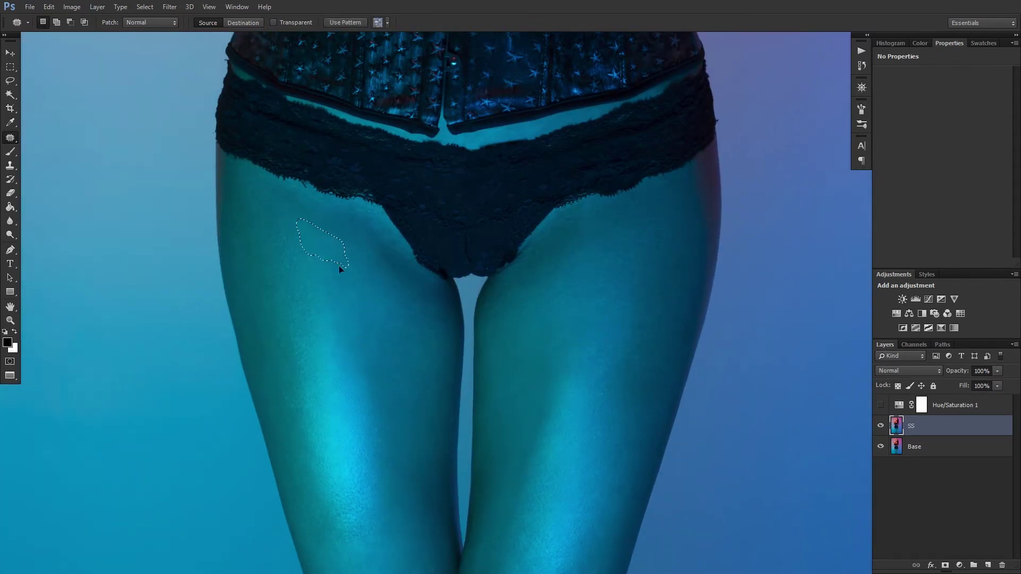
{"action": "scroll", "coordinate": [345, 292], "scroll_direction": "up", "scroll_amount": 1}
{"action": "scroll", "coordinate": [350, 330], "scroll_direction": "up", "scroll_amount": 1}
{"action": "scroll", "coordinate": [338, 351], "scroll_direction": "up", "scroll_amount": 1}
{"action": "scroll", "coordinate": [335, 358], "scroll_direction": "up", "scroll_amount": 1}
{"action": "key", "text": "ctrl+d"}
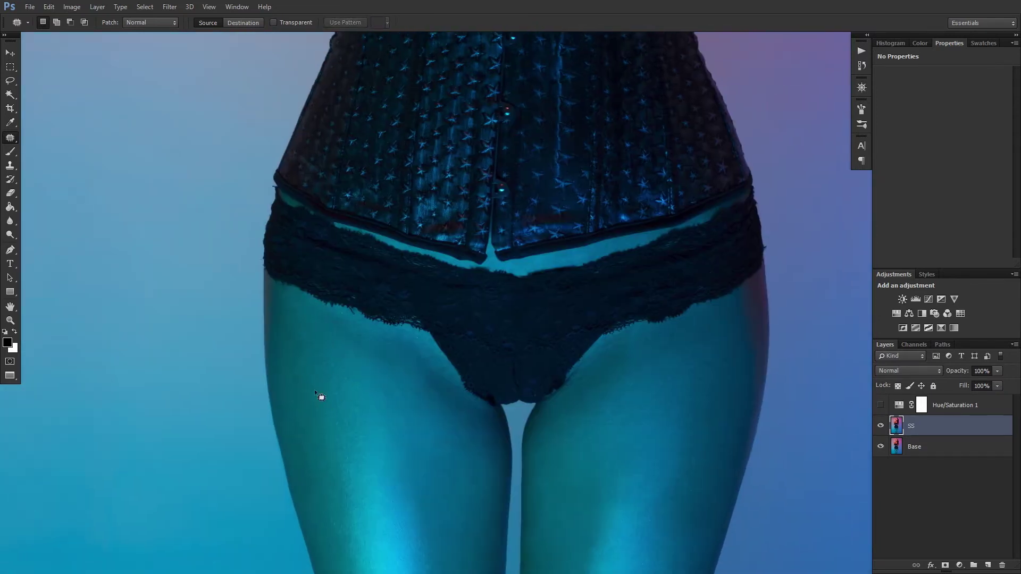
{"action": "scroll", "coordinate": [401, 424], "scroll_direction": "down", "scroll_amount": 3}
{"action": "key", "text": "z"}
{"action": "left_click", "coordinate": [519, 334]}
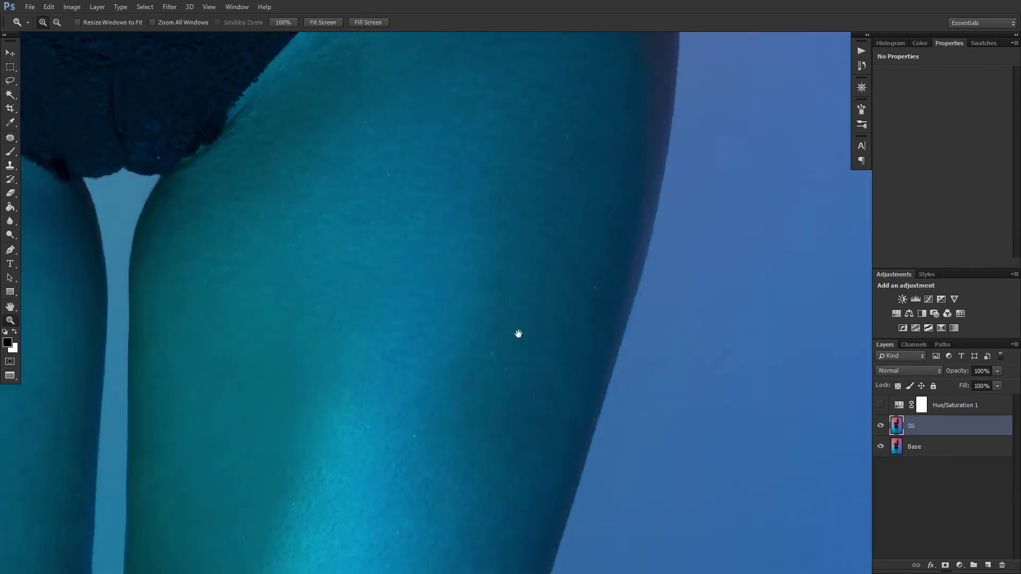
{"action": "key", "text": "j"}
Outline a small blemish on the left inner thigh for patching
{"action": "left_click_drag", "start_coordinate": [590, 234], "coordinate": [599, 308]}
{"action": "scroll", "coordinate": [600, 307], "scroll_direction": "down", "scroll_amount": 2}
{"action": "left_click_drag", "start_coordinate": [319, 209], "coordinate": [365, 365]}
{"action": "scroll", "coordinate": [406, 376], "scroll_direction": "down", "scroll_amount": 1}
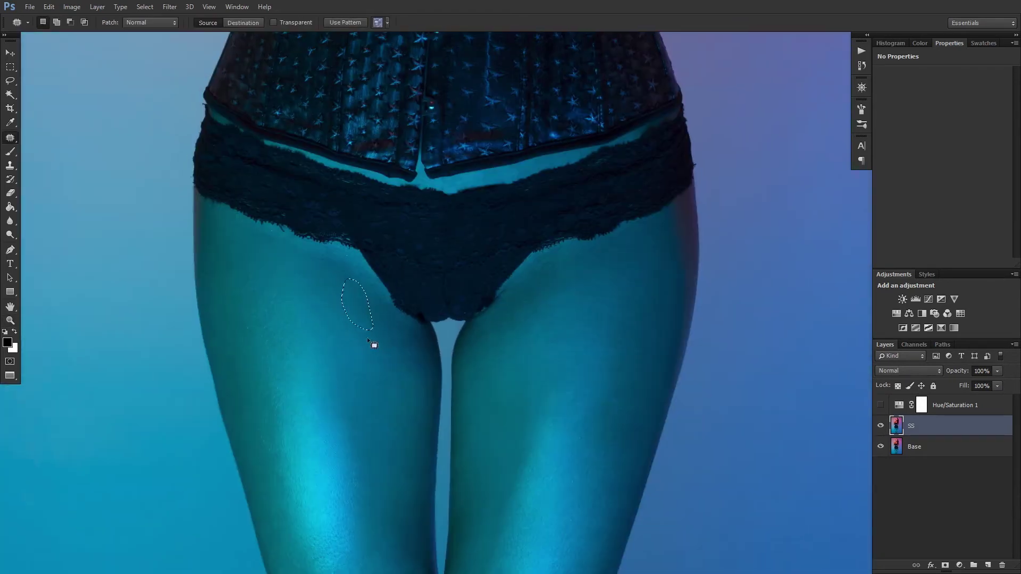
{"action": "left_click", "coordinate": [373, 377], "text": "alt"}
Patch the stray hairs above the head and deselect
{"action": "scroll", "coordinate": [548, 365], "scroll_direction": "down", "scroll_amount": 1, "text": "alt"}
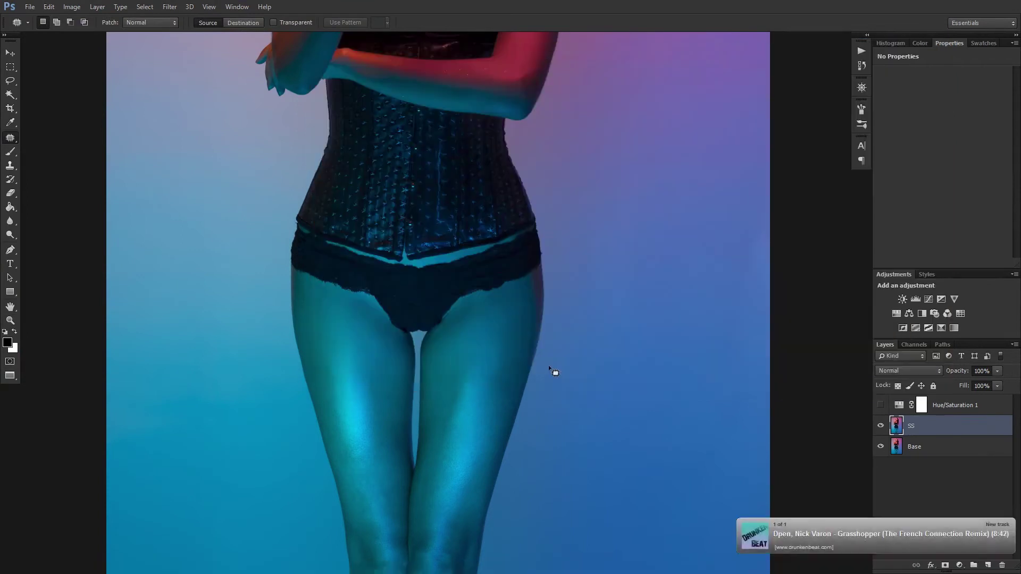
{"action": "scroll", "coordinate": [447, 367], "scroll_direction": "up", "scroll_amount": 1, "text": "alt"}
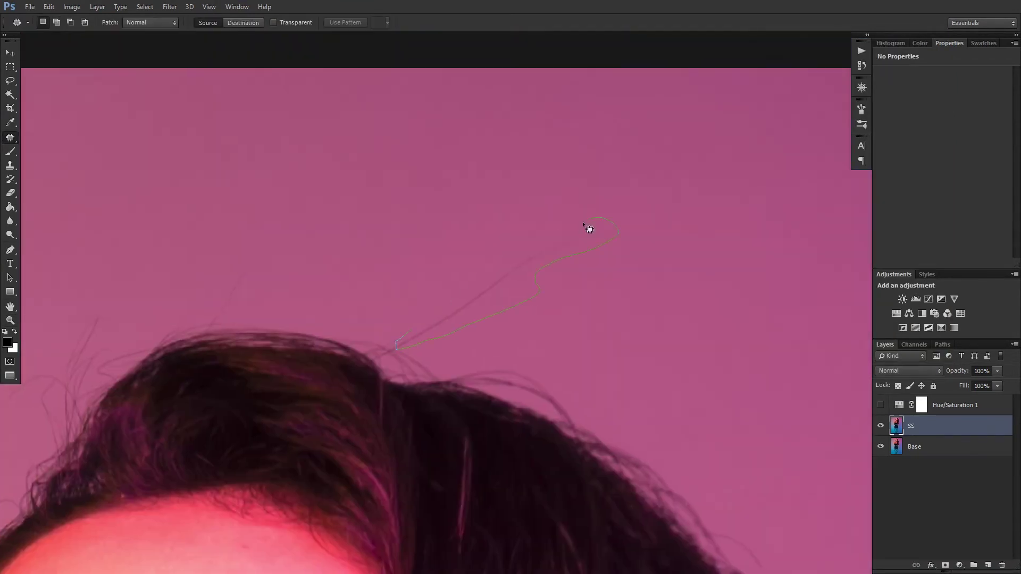
{"action": "left_click_drag", "start_coordinate": [463, 257], "coordinate": [481, 273]}
{"action": "left_click_drag", "start_coordinate": [318, 371], "coordinate": [382, 388]}
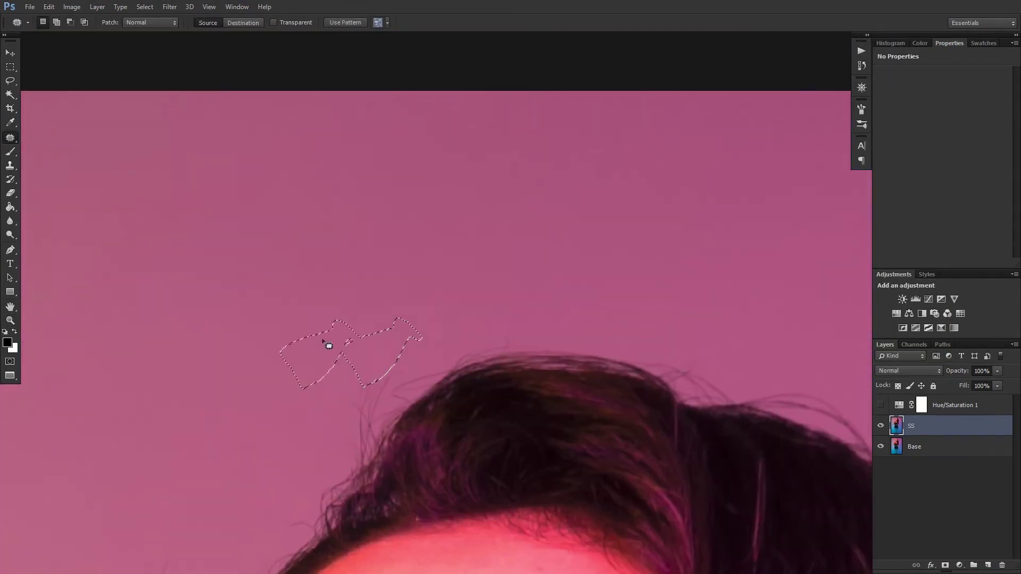
{"action": "scroll", "coordinate": [298, 329], "scroll_direction": "down", "scroll_amount": 2, "text": "alt"}
{"action": "scroll", "coordinate": [298, 330], "scroll_direction": "down", "scroll_amount": 2, "text": "alt"}
{"action": "key", "text": "ctrl+d"}
Bring the forehead into view and clear the finished patch selection
{"action": "scroll", "coordinate": [535, 342], "scroll_direction": "up", "scroll_amount": 3, "text": "alt"}
{"action": "left_click_drag", "start_coordinate": [535, 342], "coordinate": [494, 334]}
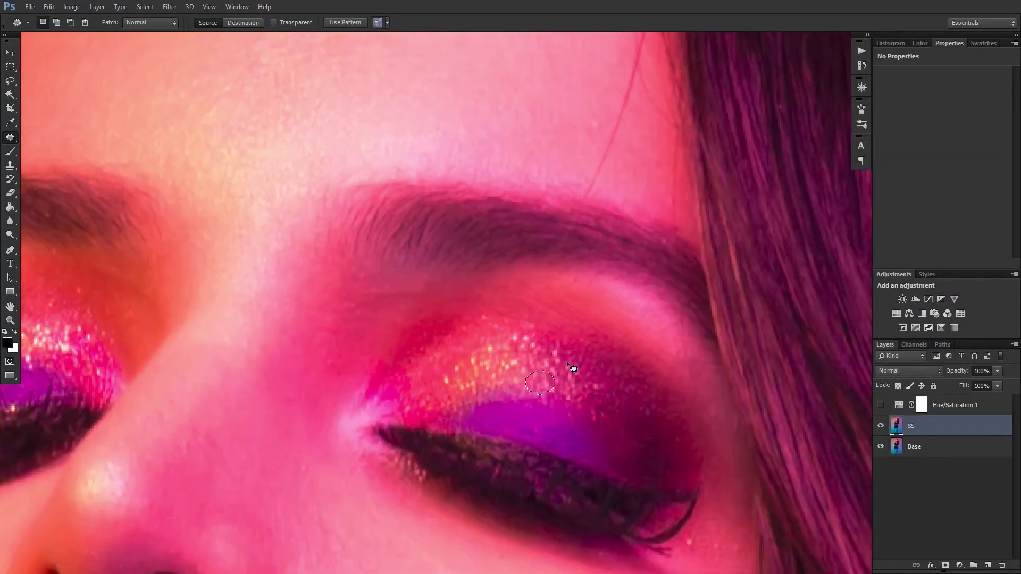
{"action": "scroll", "coordinate": [573, 368], "scroll_direction": "down", "scroll_amount": 2, "text": "alt"}
{"action": "key", "text": "ctrl+d"}
{"action": "scroll", "coordinate": [519, 357], "scroll_direction": "up", "scroll_amount": 3, "text": "alt"}
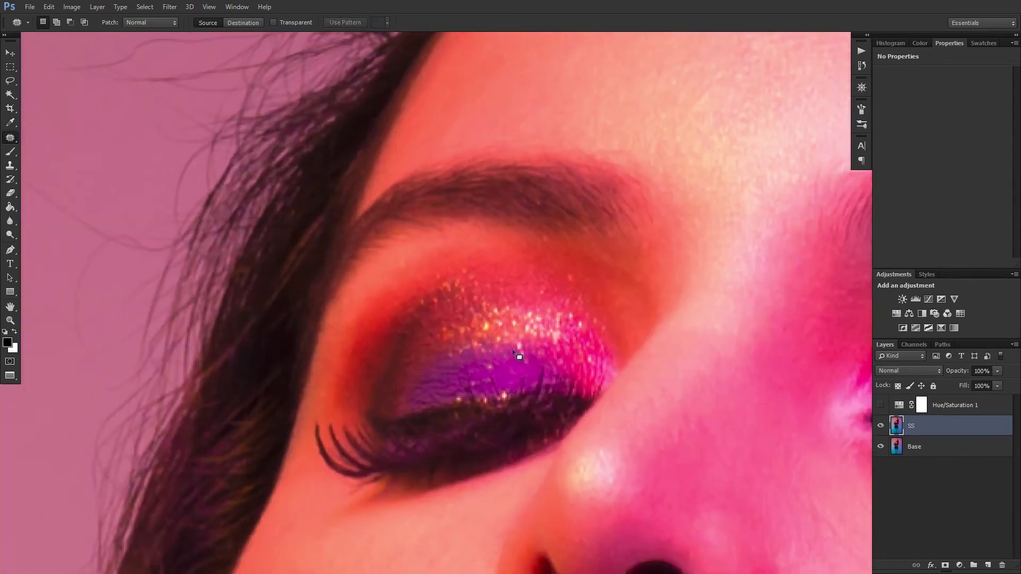
{"action": "scroll", "coordinate": [483, 365], "scroll_direction": "down", "scroll_amount": 2, "text": "alt"}
{"action": "scroll", "coordinate": [585, 387], "scroll_direction": "down", "scroll_amount": 1, "text": "alt"}
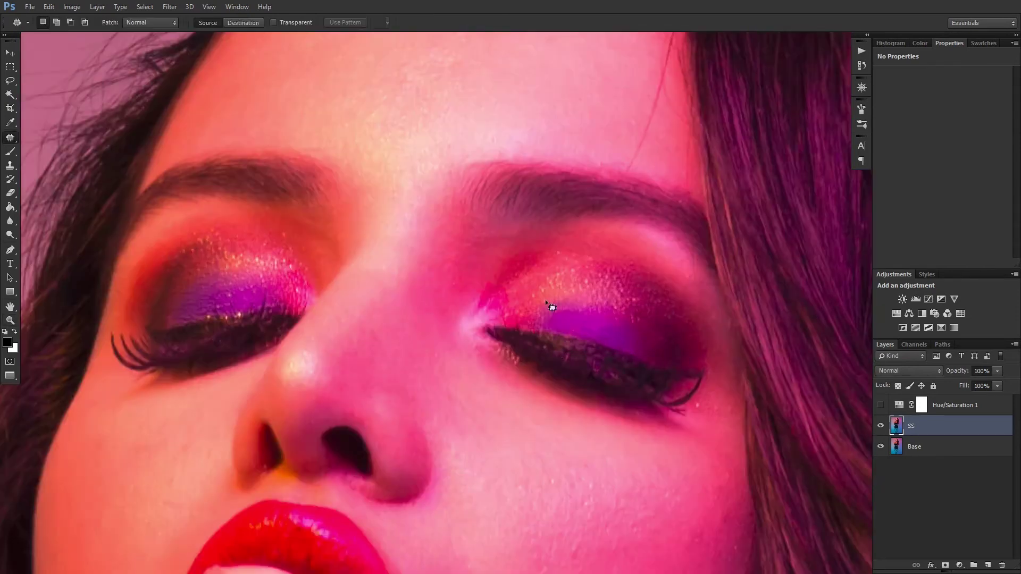
Add a new empty Layer 1 above SS and zoom in on the eyes and nose
{"action": "key", "text": "z"}
{"action": "key", "text": "ctrl+0"}
{"action": "left_click", "coordinate": [881, 426]}
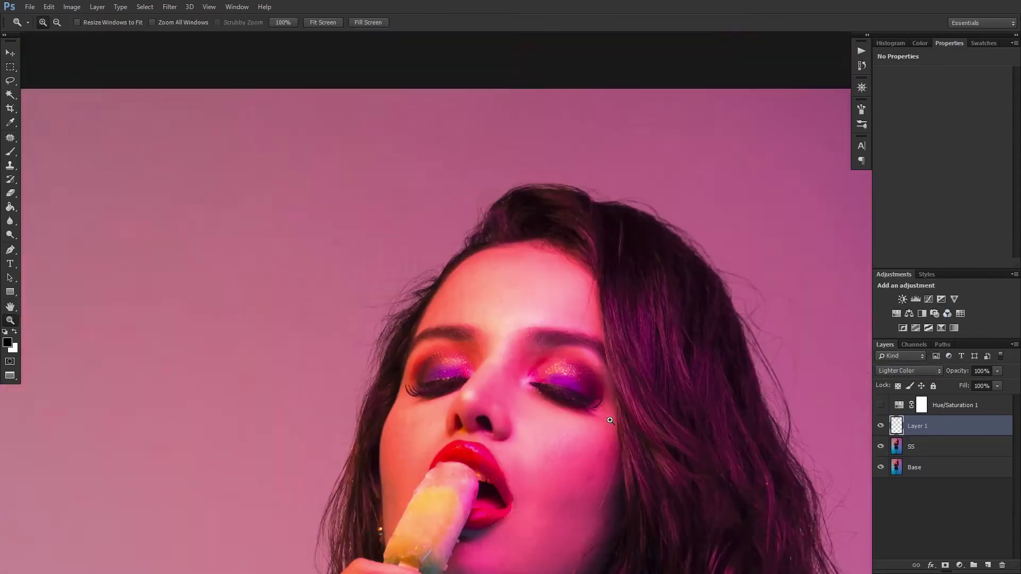
{"action": "left_click", "coordinate": [610, 421]}
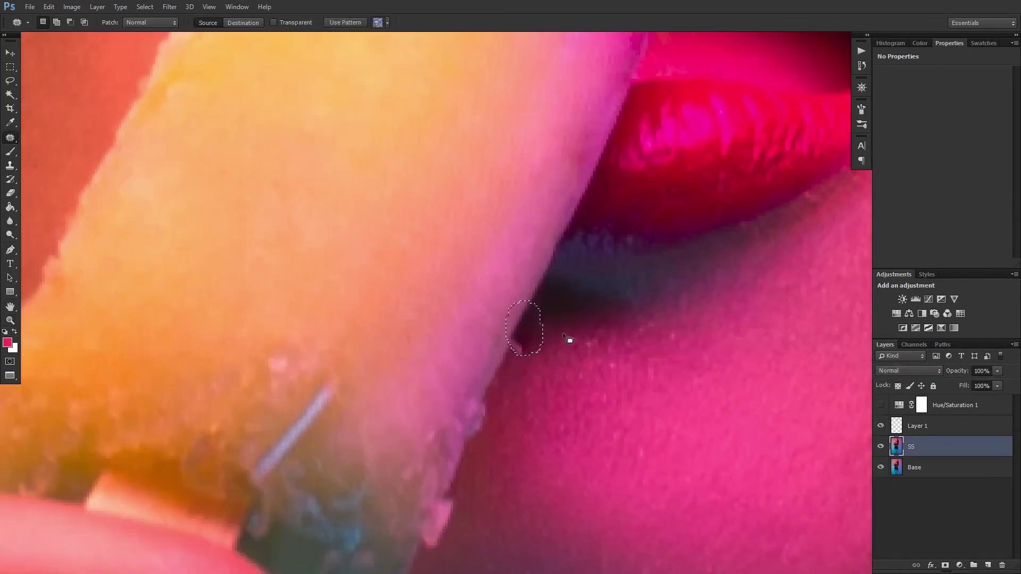
Patch blemishes at the popsicle edge, on both cheeks and on the forehead
{"action": "scroll", "coordinate": [500, 372], "scroll_direction": "down", "scroll_amount": 5}
{"action": "left_click_drag", "start_coordinate": [497, 333], "coordinate": [485, 381]}
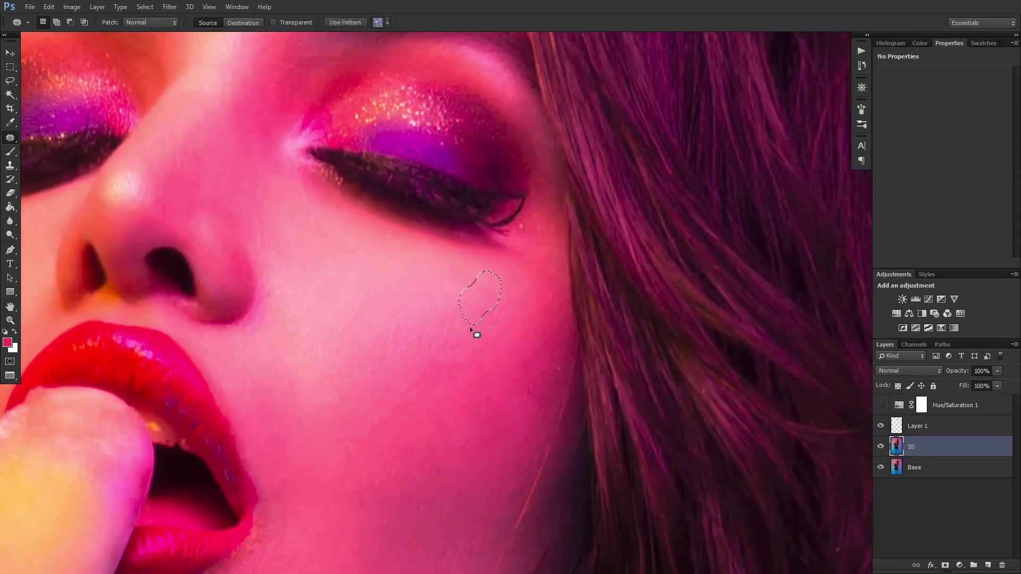
{"action": "left_click_drag", "start_coordinate": [415, 353], "coordinate": [443, 358]}
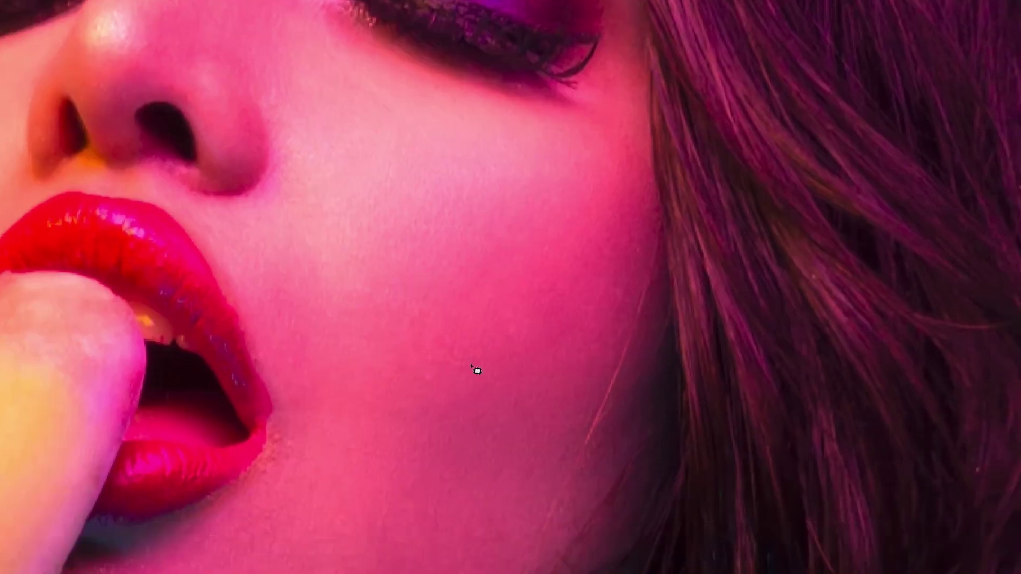
{"action": "left_click_drag", "start_coordinate": [568, 298], "coordinate": [572, 303]}
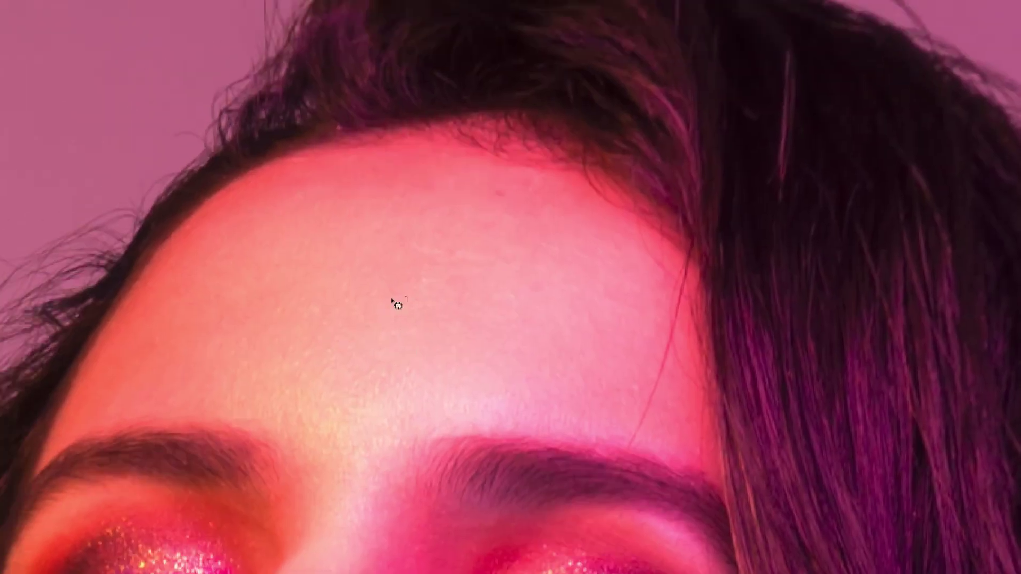
{"action": "left_click_drag", "start_coordinate": [494, 183], "coordinate": [511, 213]}
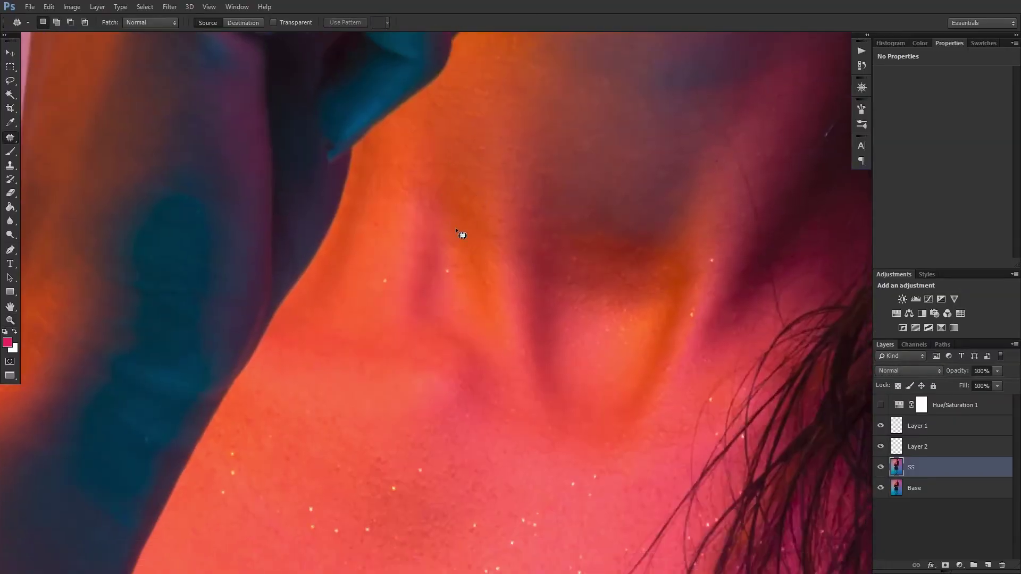
{"action": "key", "text": "j"}
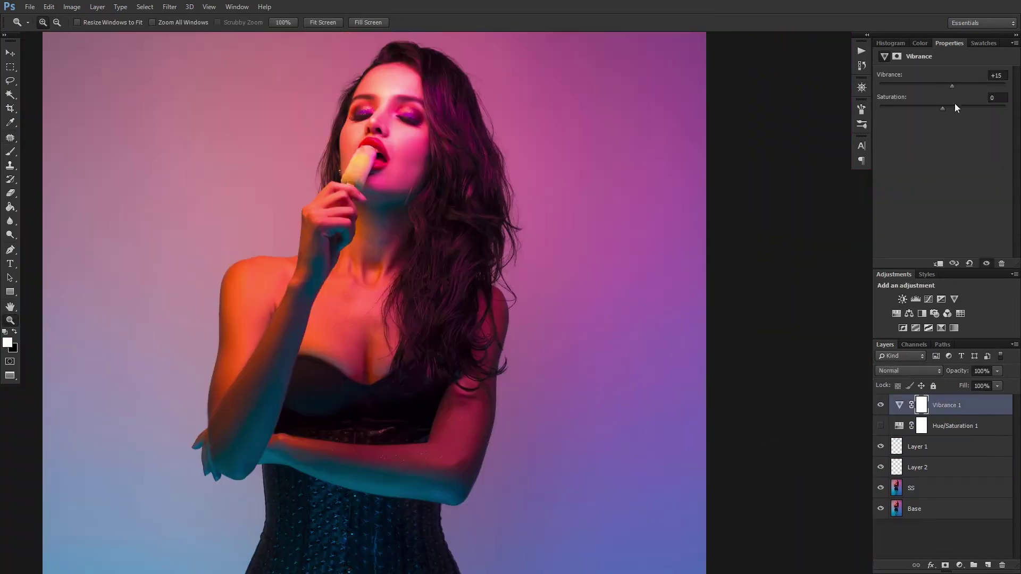
Add a Vibrance adjustment layer with Vibrance raised to about +54
{"action": "left_click_drag", "start_coordinate": [952, 86], "coordinate": [972, 86]}
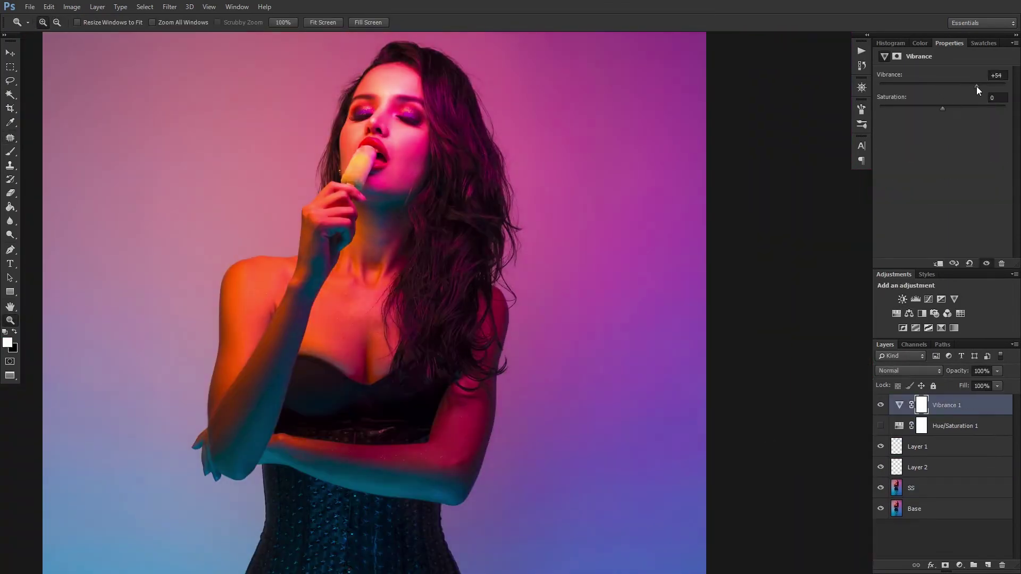
{"action": "scroll", "coordinate": [561, 273], "scroll_direction": "down", "scroll_amount": 5}
{"action": "left_click", "coordinate": [474, 388], "text": "alt"}
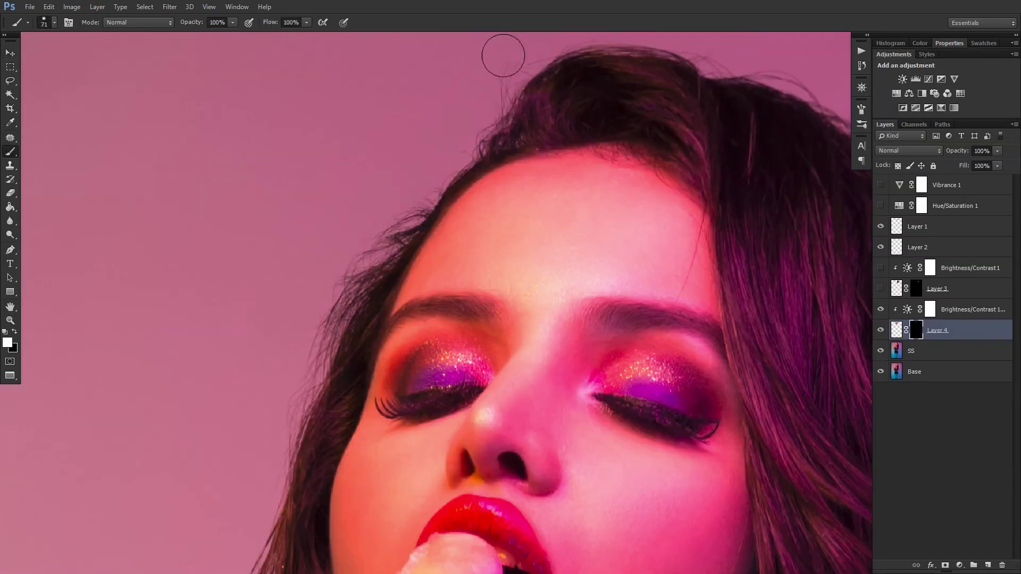
Stamp a hair patch onto Layer 5, set it to Darken, and rotate it over the head
{"action": "key", "text": "ctrl+0"}
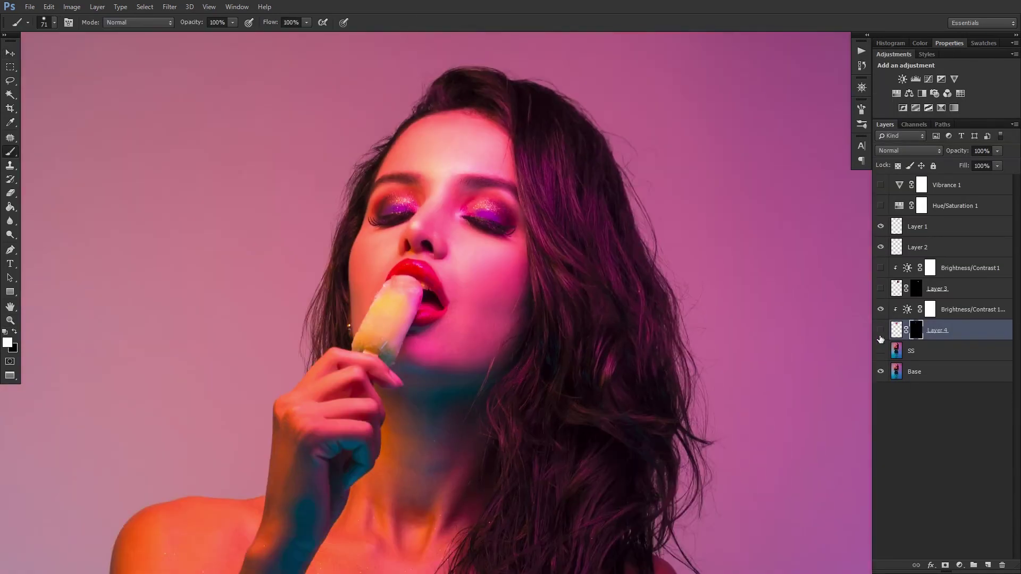
{"action": "left_click", "coordinate": [880, 351]}
{"action": "key", "text": "ctrl+shift+alt+e"}
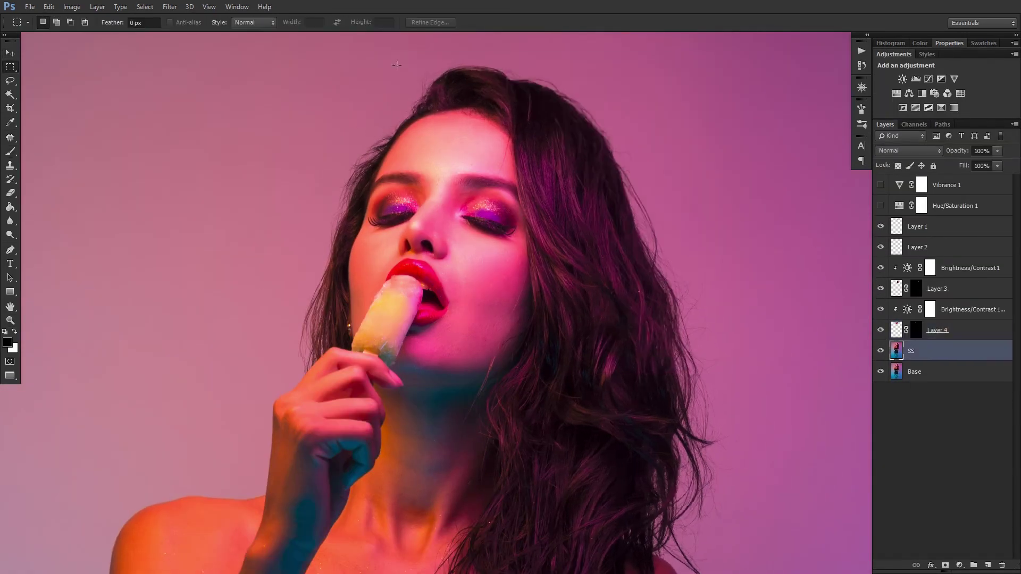
{"action": "key", "text": "ctrl+t"}
{"action": "left_click_drag", "start_coordinate": [897, 295], "coordinate": [896, 274]}
{"action": "left_click", "coordinate": [910, 151]}
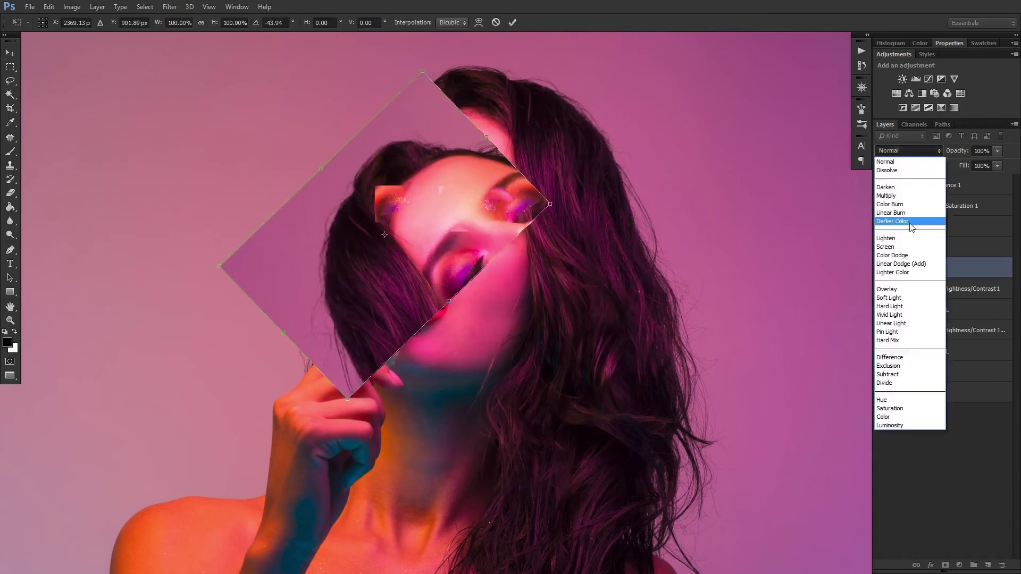
{"action": "left_click", "coordinate": [904, 181]}
{"action": "left_click_drag", "start_coordinate": [372, 213], "coordinate": [394, 234]}
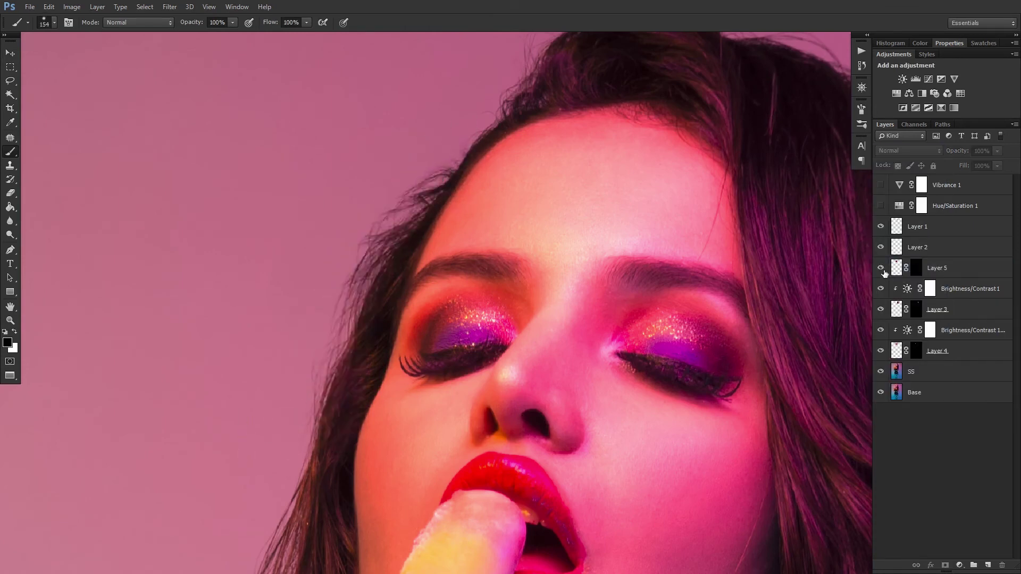
Move the Layer 5 hair patch into place at the top hairline
{"action": "left_click", "coordinate": [884, 270]}
{"action": "key", "text": "ctrl+plus"}
{"action": "key", "text": "x"}
{"action": "key", "text": "v"}
{"action": "left_click_drag", "start_coordinate": [320, 365], "coordinate": [327, 366]}
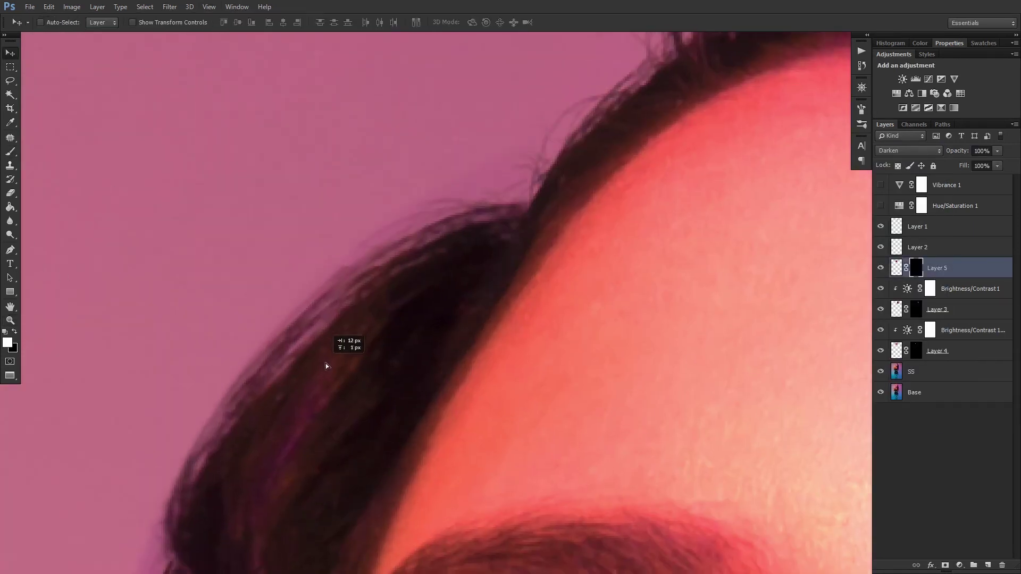
{"action": "left_click", "coordinate": [12, 309]}
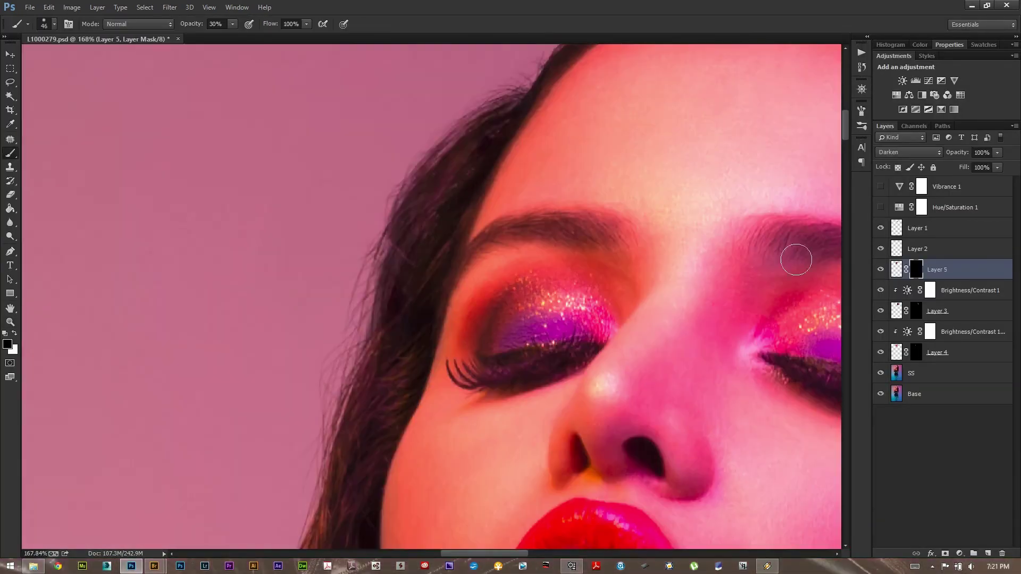
Compare with the hair patch mask disabled and rotate the patch to follow the hairline
{"action": "left_click", "coordinate": [917, 269], "text": "shift"}
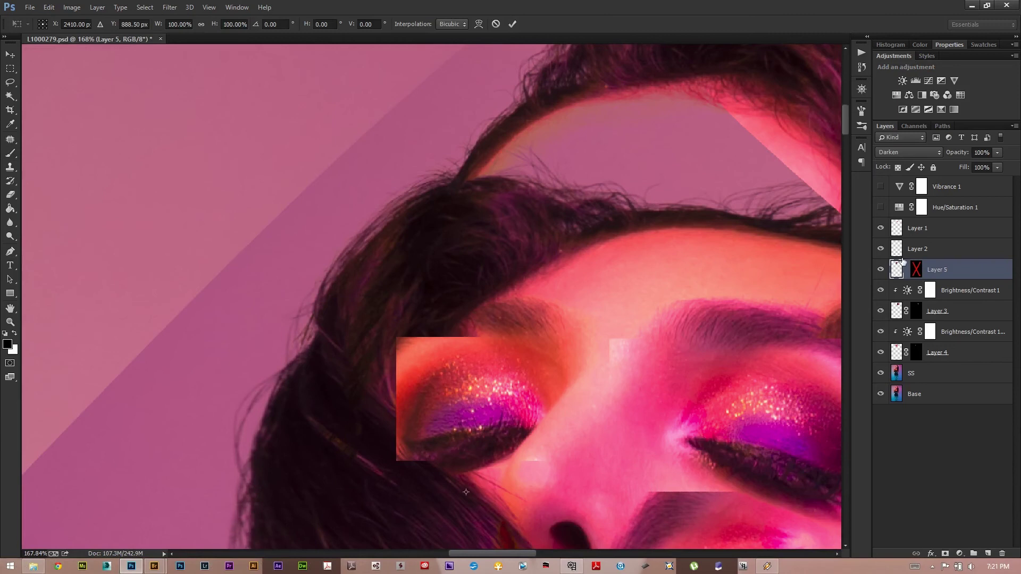
{"action": "key", "text": "ctrl+minus"}
{"action": "key", "text": "ctrl+minus"}
{"action": "left_click_drag", "start_coordinate": [585, 375], "coordinate": [589, 334]}
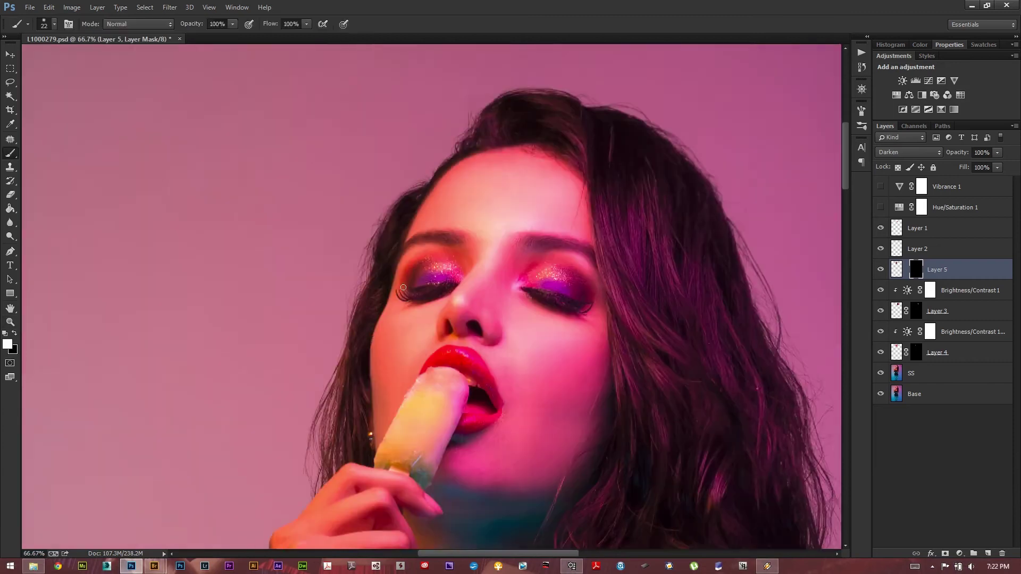
{"action": "left_click", "coordinate": [884, 233]}
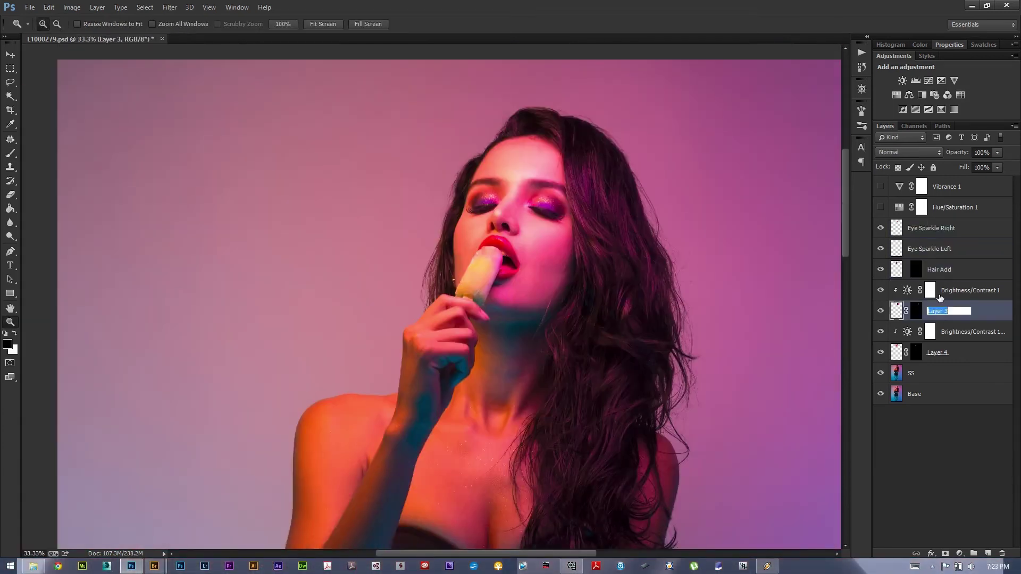
Show the Layer 4 hair patch and add a Hue/Saturation check layer with Hue shifted to +59
{"action": "left_click", "coordinate": [881, 353]}
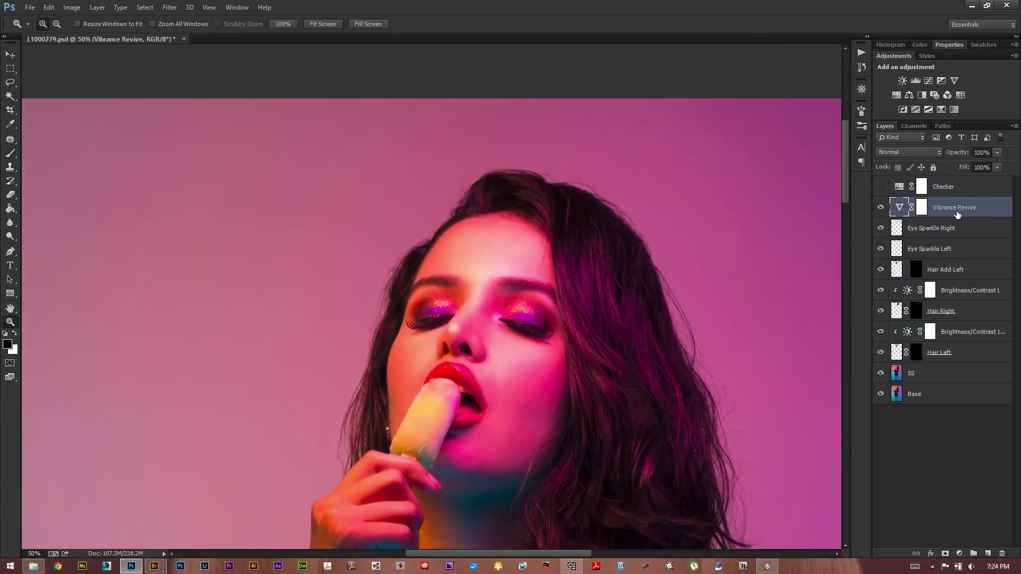
{"action": "left_click", "coordinate": [893, 203]}
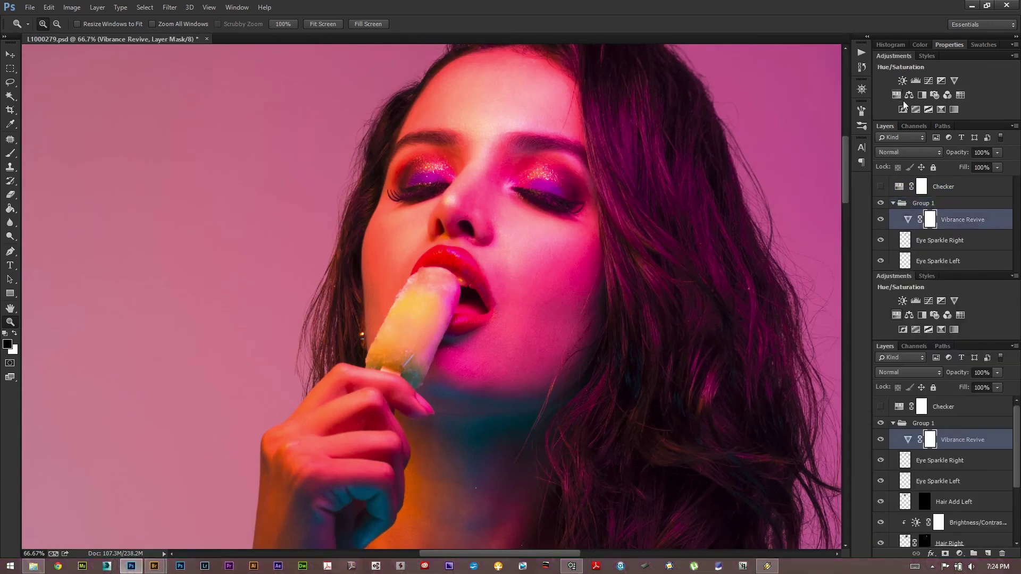
{"action": "left_click", "coordinate": [896, 94]}
{"action": "left_click_drag", "start_coordinate": [942, 117], "coordinate": [880, 117]}
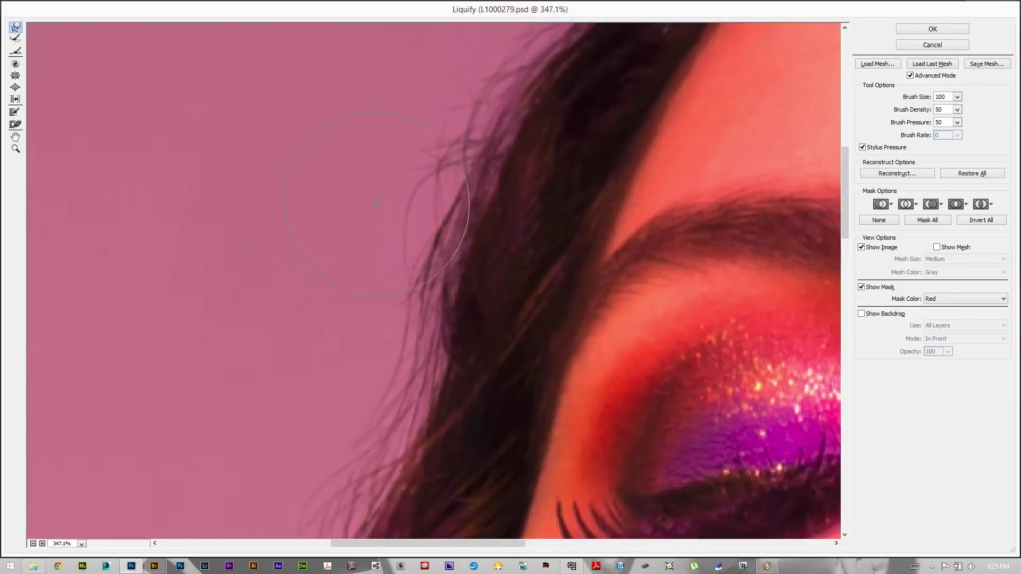
Zoom out to see the whole image
{"action": "scroll", "coordinate": [440, 321], "scroll_direction": "up", "scroll_amount": 3}
{"action": "key", "text": "ctrl+minus"}
{"action": "key", "text": "ctrl+minus"}
{"action": "key", "text": "ctrl+minus"}
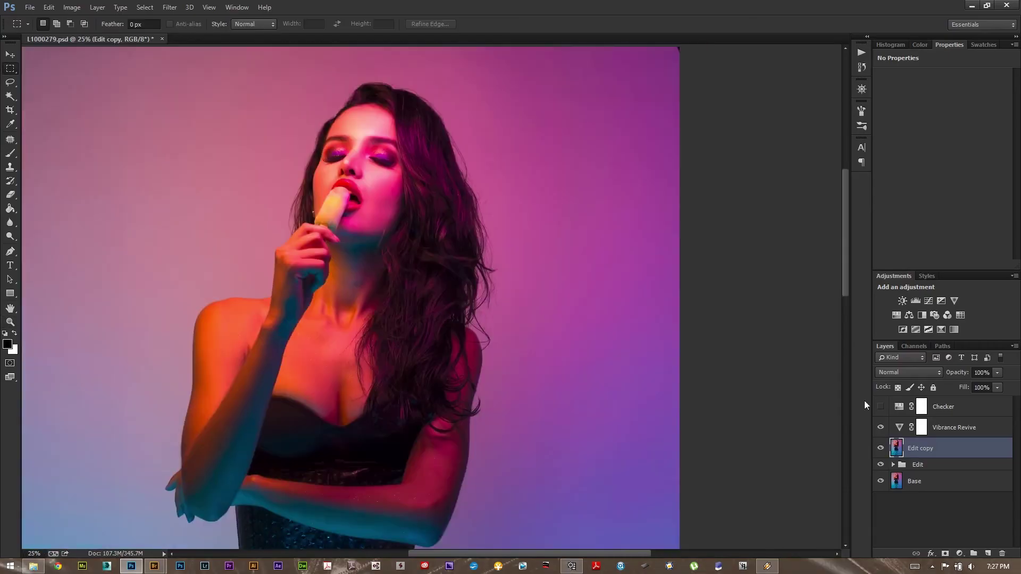
Duplicate the merged layer and run the High Pass Sharpen action to create Edit copy 2
{"action": "key", "text": "ctrl+minus"}
{"action": "key", "text": "ctrl+j"}
{"action": "key", "text": "alt+F9"}
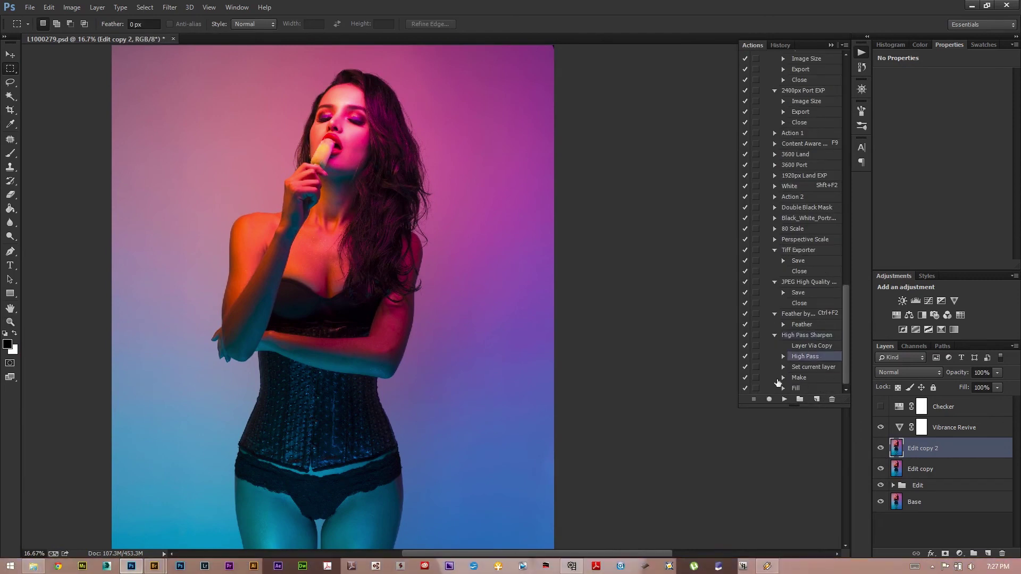
Ready the Brush with white on the sharpening mask, zoomed out to show the torso
{"action": "key", "text": "b"}
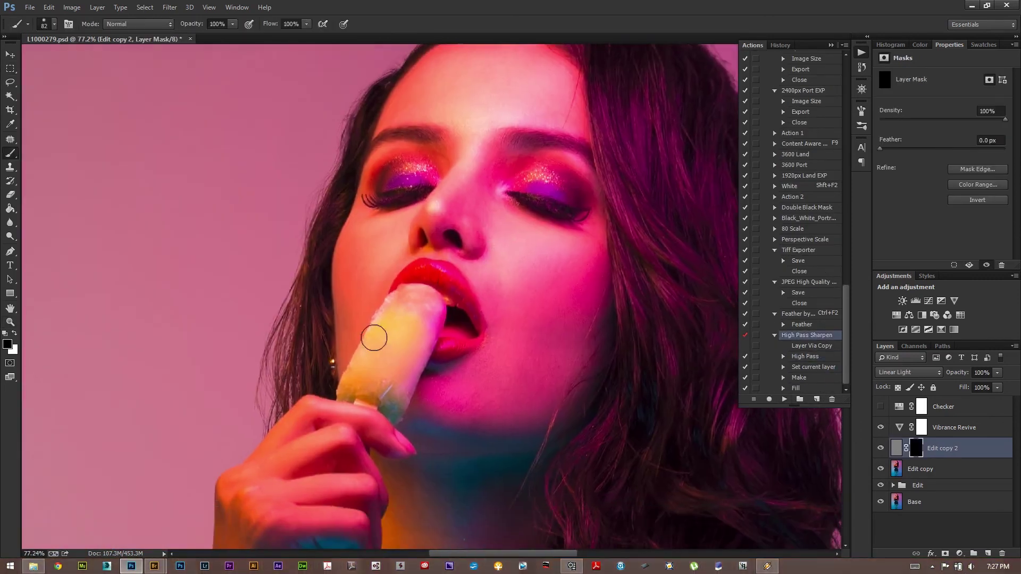
{"action": "key", "text": "x"}
{"action": "key", "text": "ctrl+minus"}
{"action": "scroll", "coordinate": [448, 371], "scroll_direction": "down", "scroll_amount": 10}
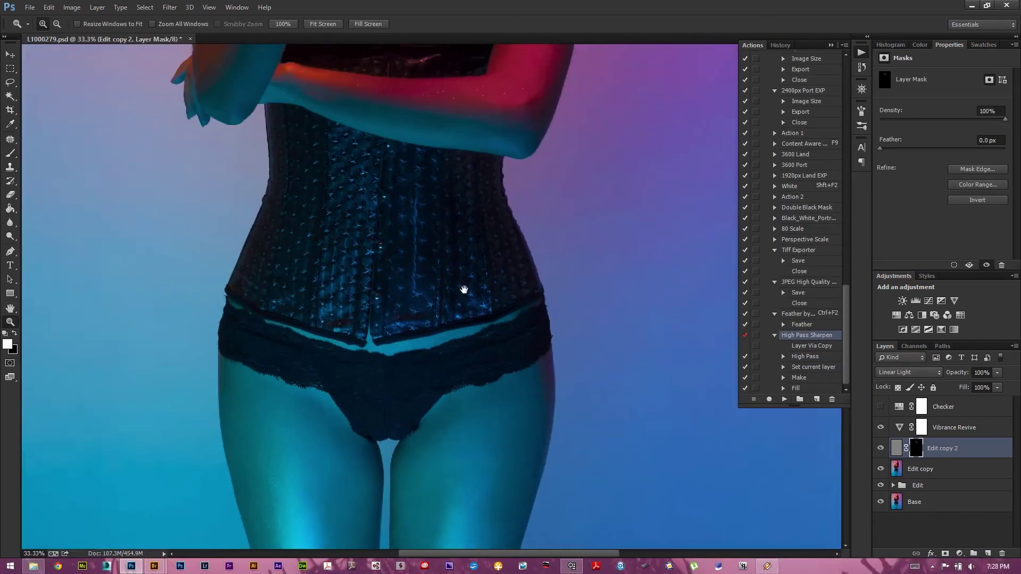